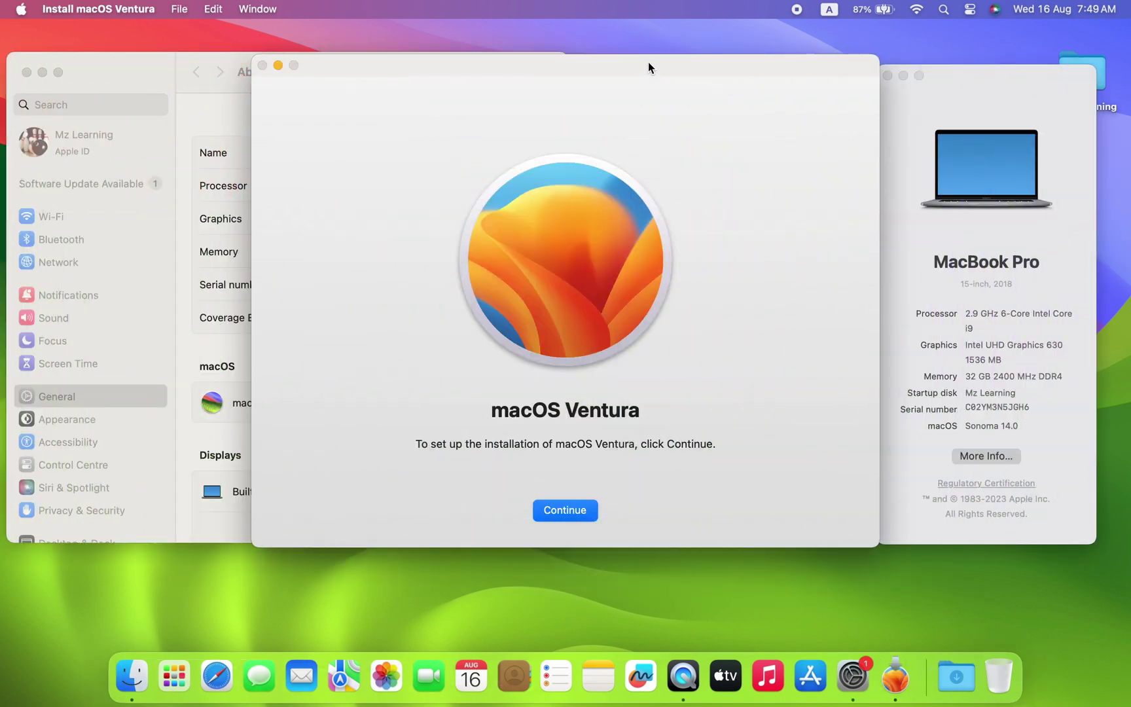
# Agree to the Ventura software licence and choose the macOS Ventura volume as the install destination
pyautogui.click(607, 511)
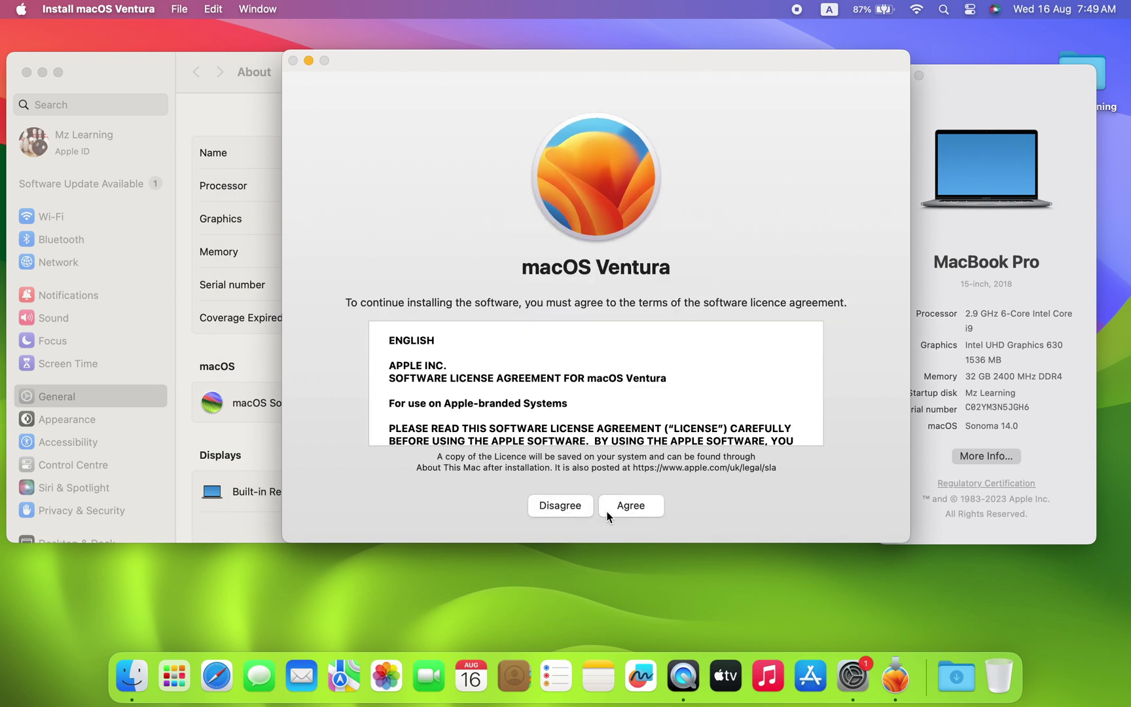
pyautogui.click(630, 506)
pyautogui.click(643, 363)
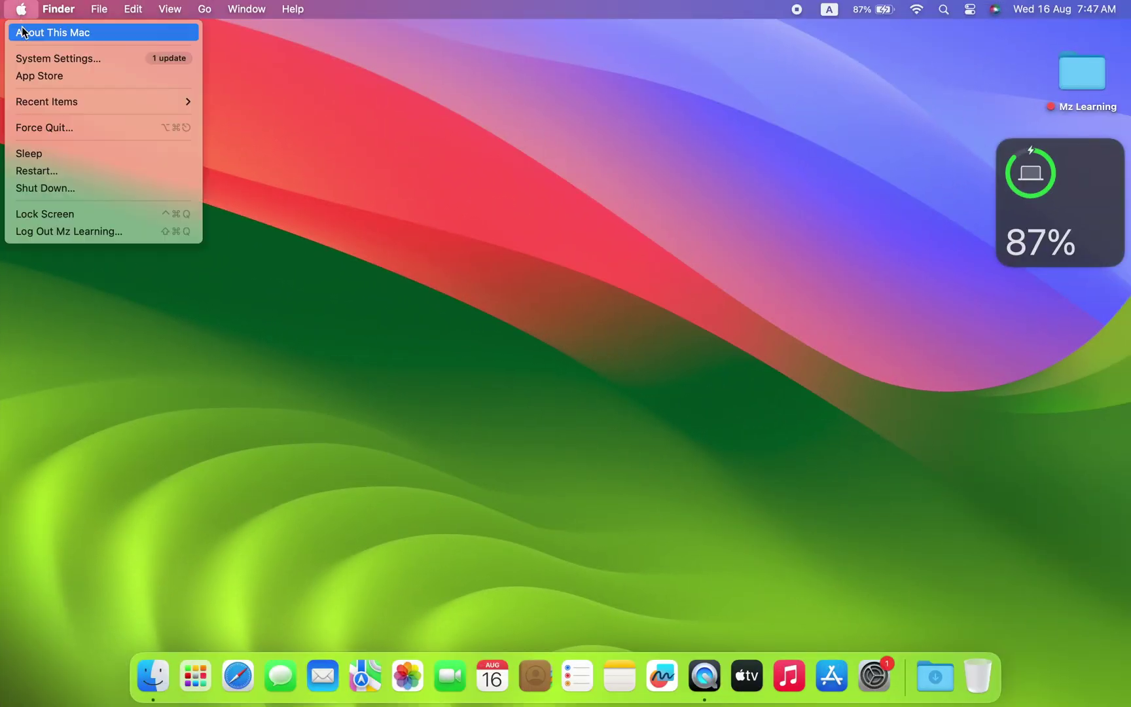
# Check the macOS 14.0 Beta (23A5286i) build in About This Mac, close it, and open the battery widget's options
pyautogui.click(27, 29)
pyautogui.click(563, 407)
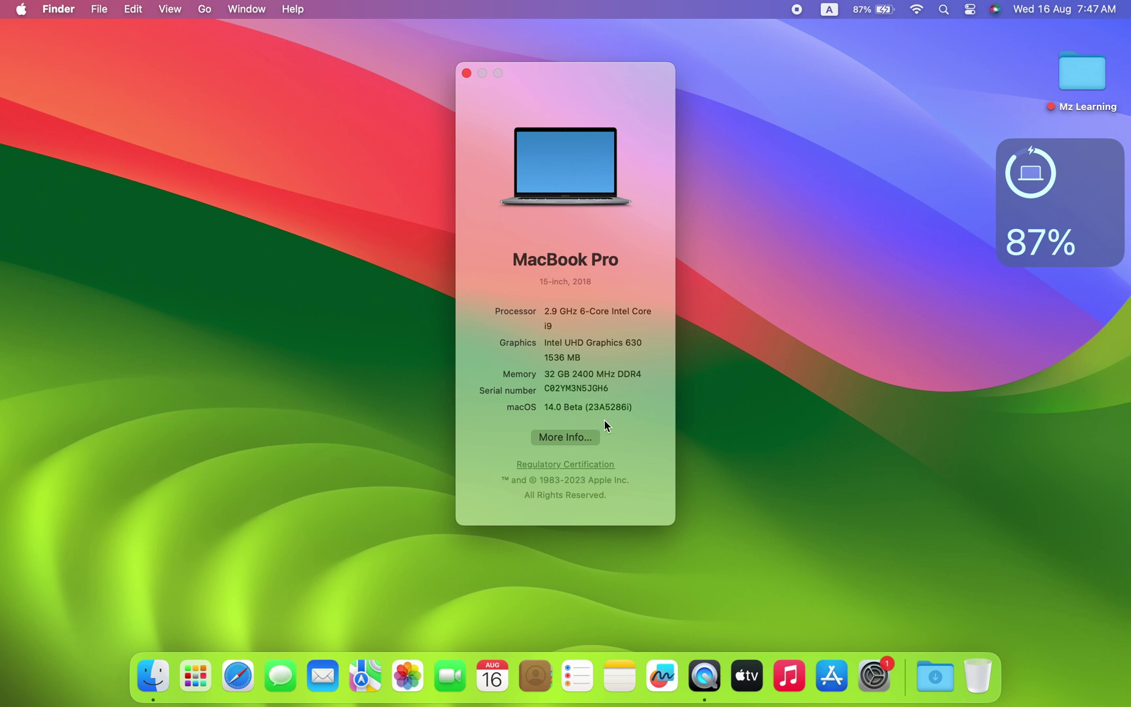
pyautogui.click(466, 74)
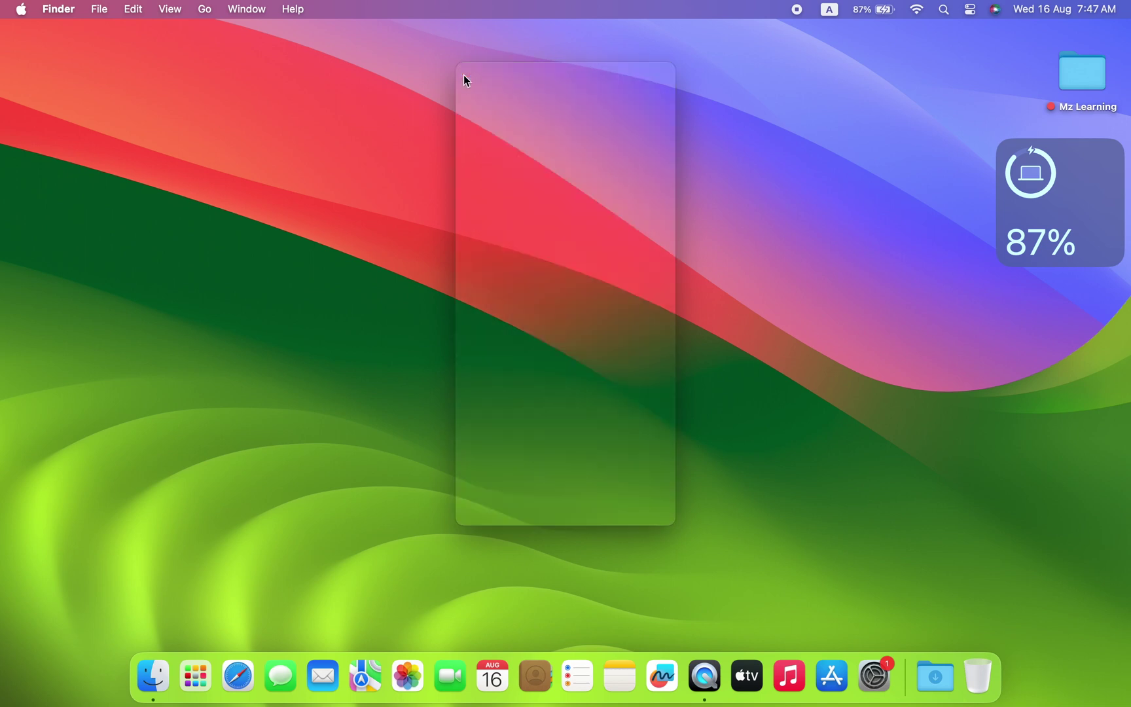
pyautogui.rightClick(1008, 150)
# Remove the battery widget and launch Disk Utility through Spotlight
pyautogui.click(1032, 237)
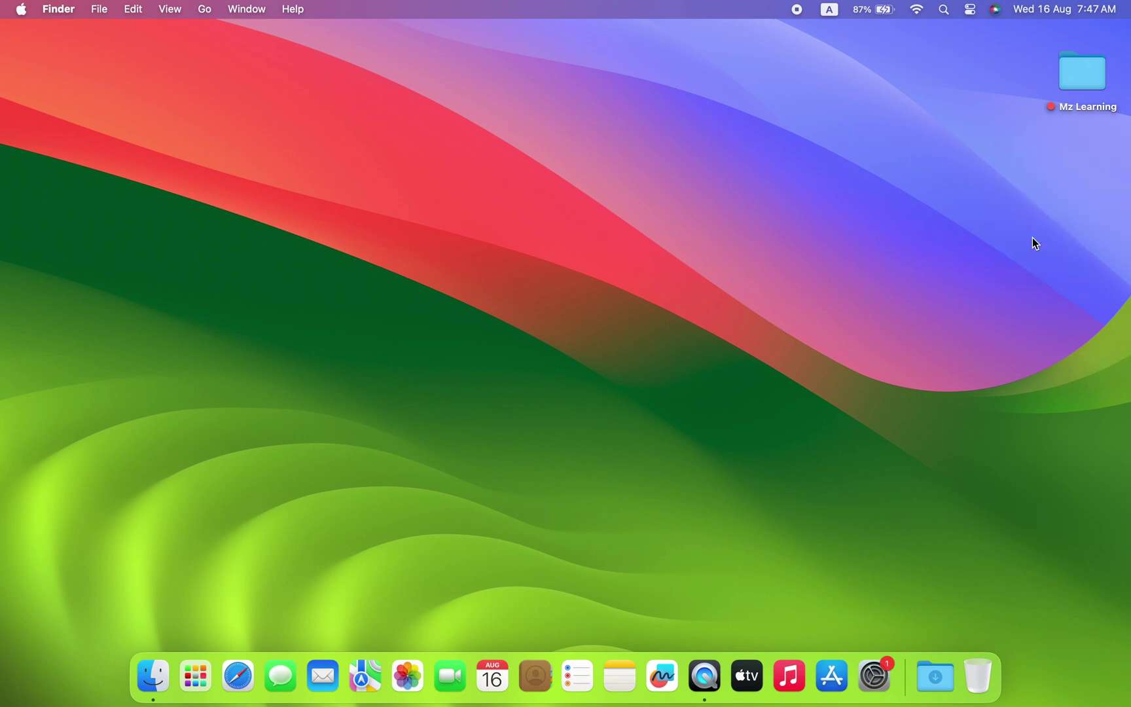
pyautogui.press('super+space')
pyautogui.write('disk')
pyautogui.press('Return')
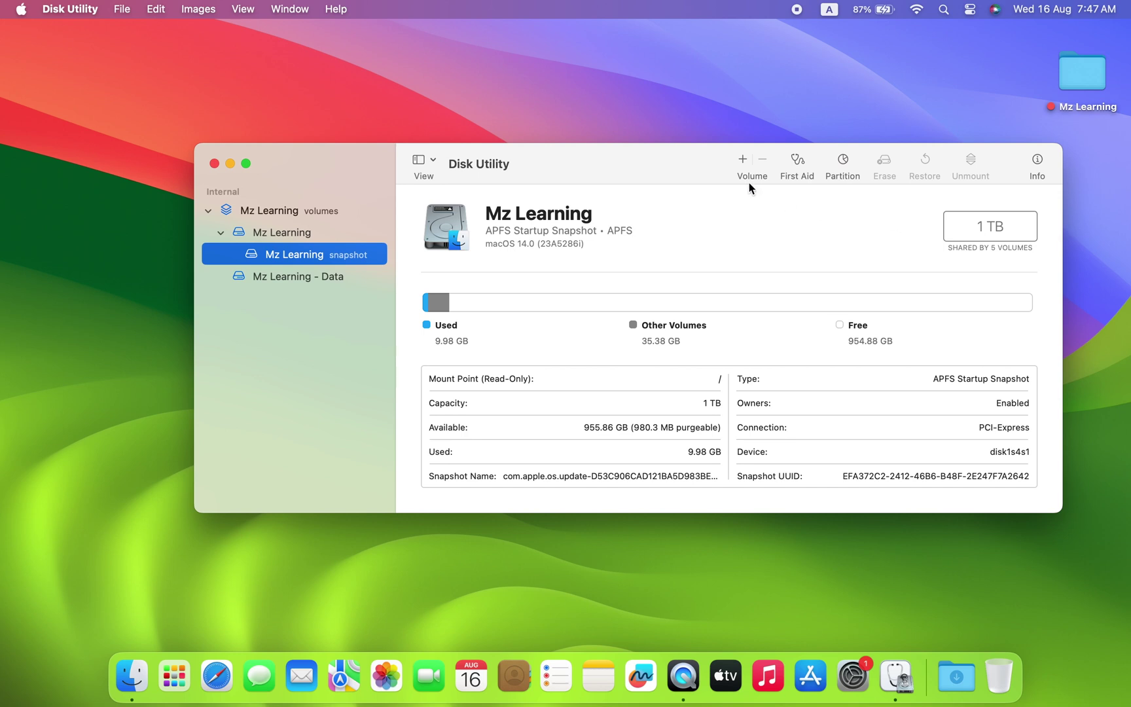
pyautogui.moveTo(689, 167); pyautogui.dragTo(642, 93)
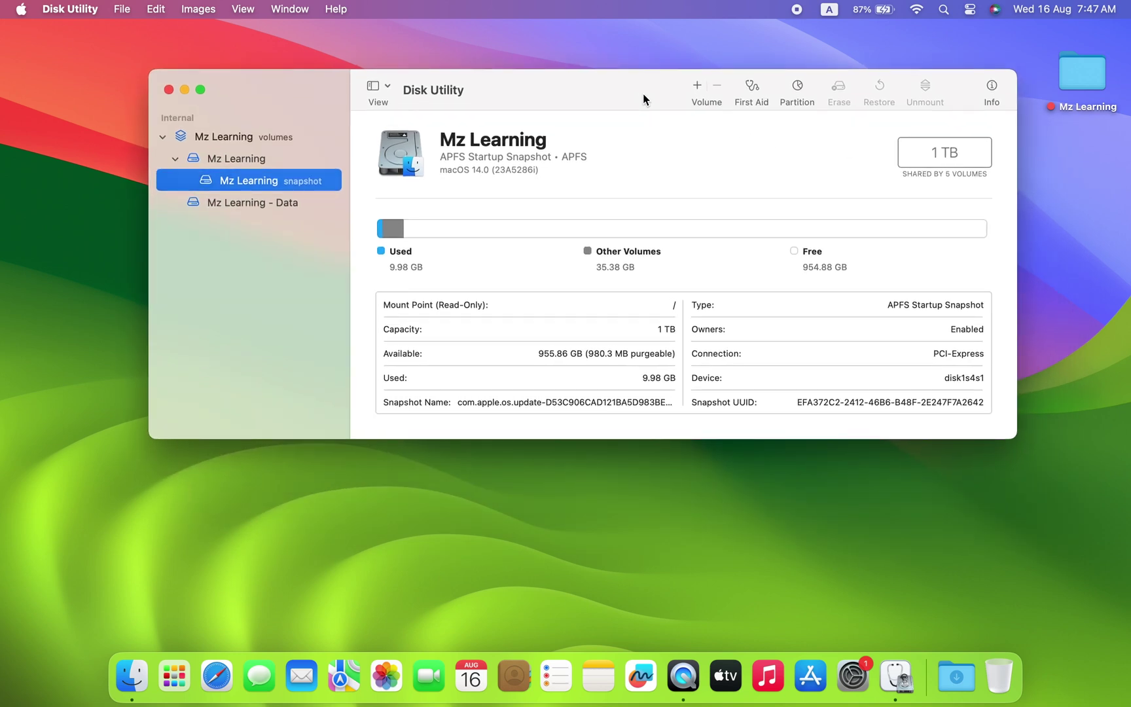
# Show all devices in the Disk Utility sidebar and select Container disk1
pyautogui.click(388, 89)
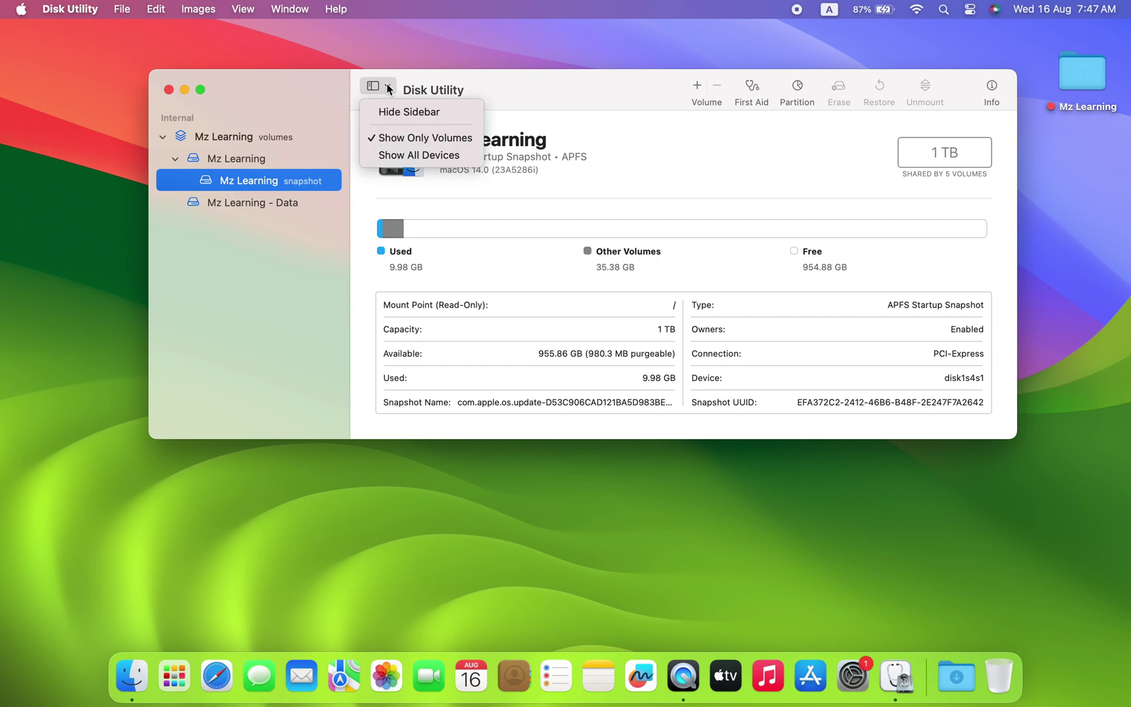
pyautogui.click(400, 154)
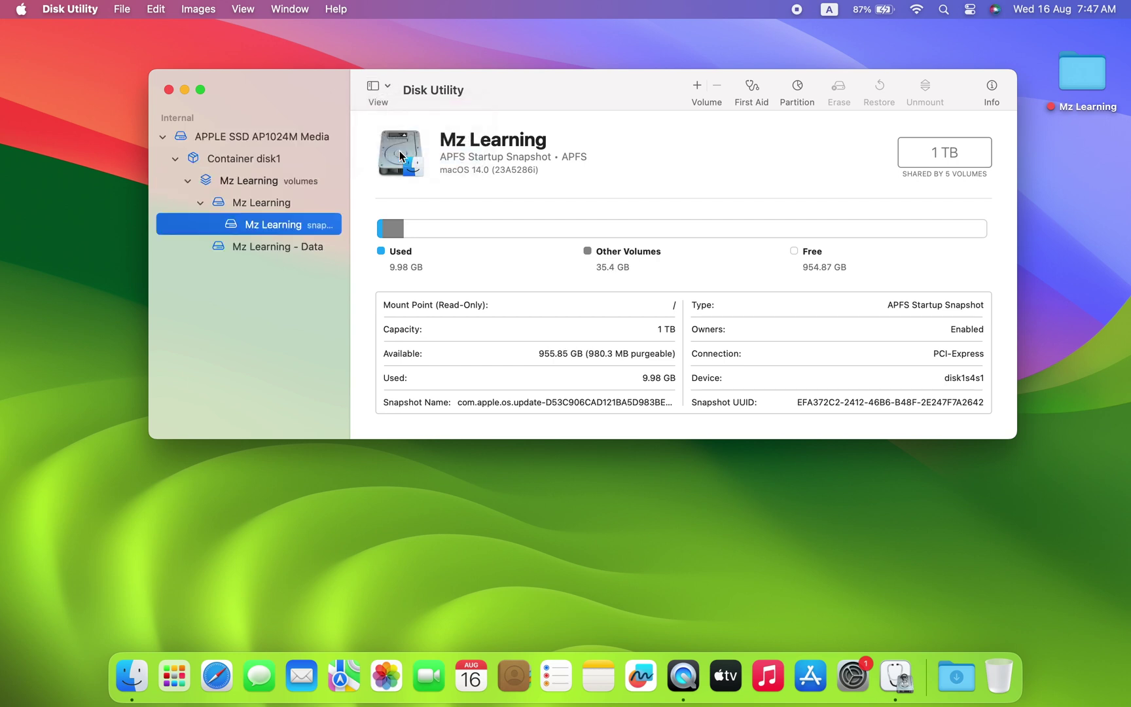
pyautogui.click(275, 160)
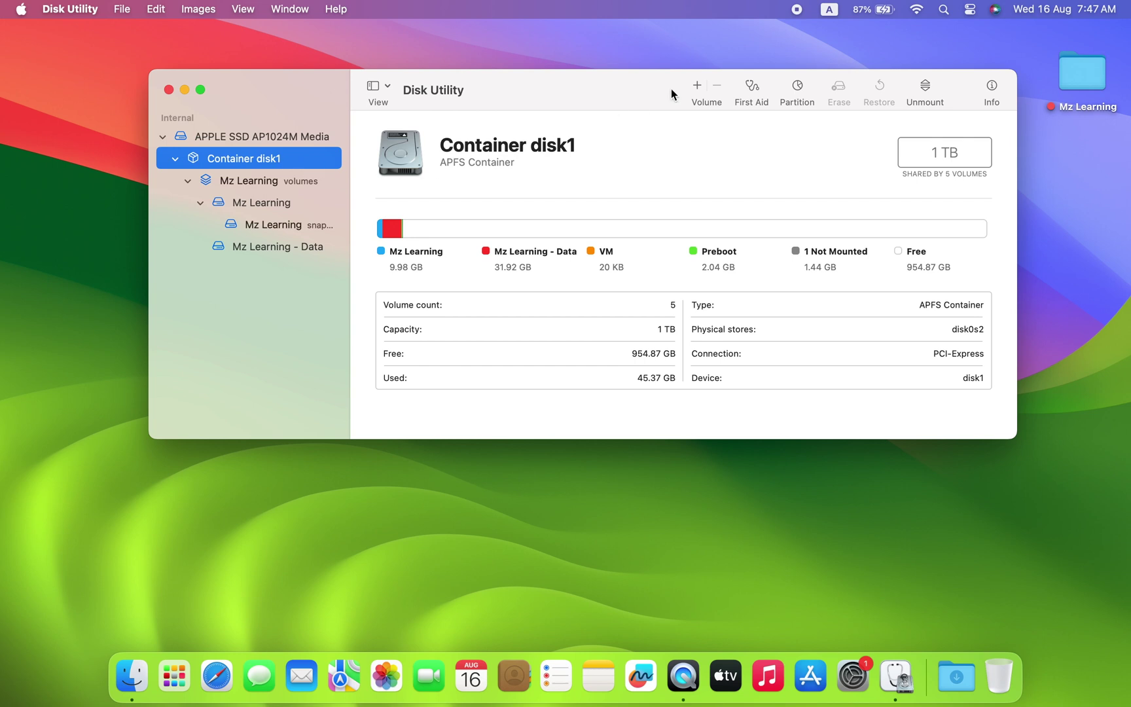
# Add an APFS volume named 'macOS Ventura' to Container disk1, then quit Disk Utility
pyautogui.click(689, 92)
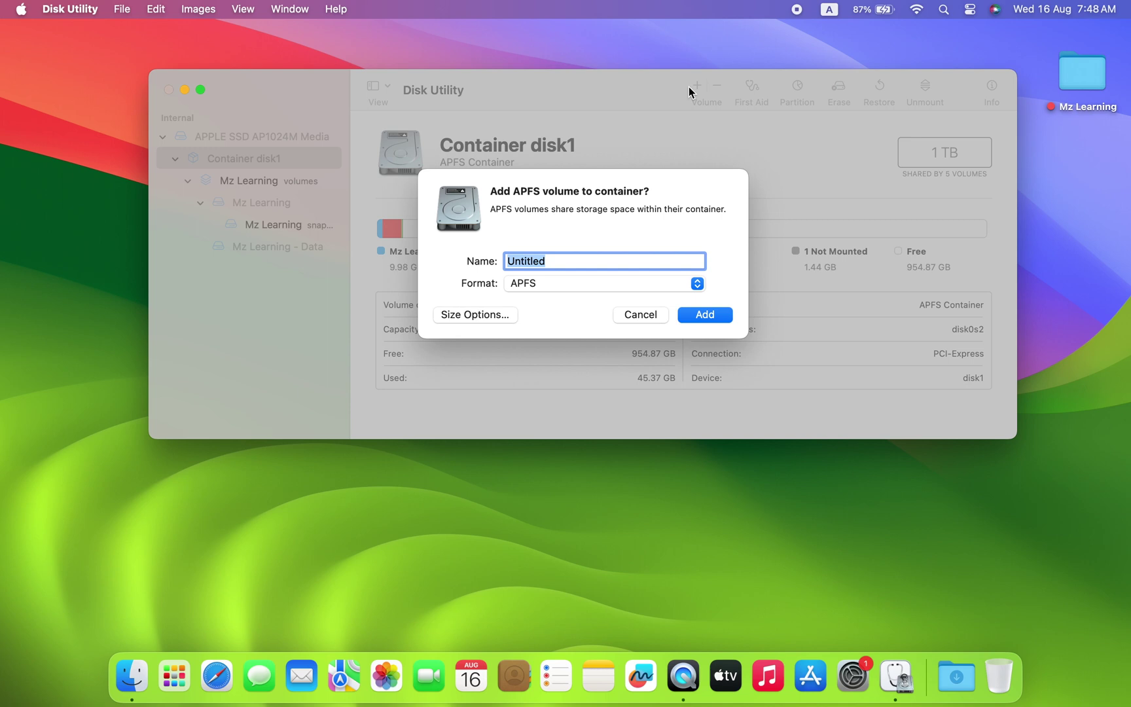
pyautogui.write('macOS Ventura')
pyautogui.click(716, 314)
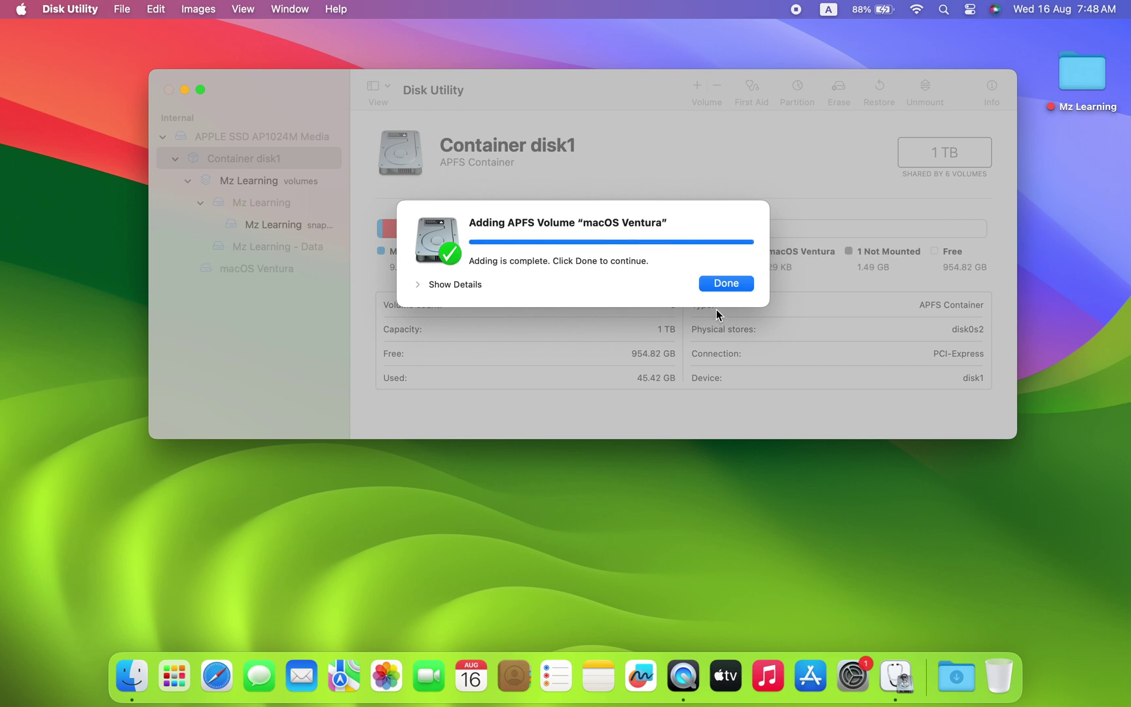
pyautogui.click(724, 282)
pyautogui.press('super+q')
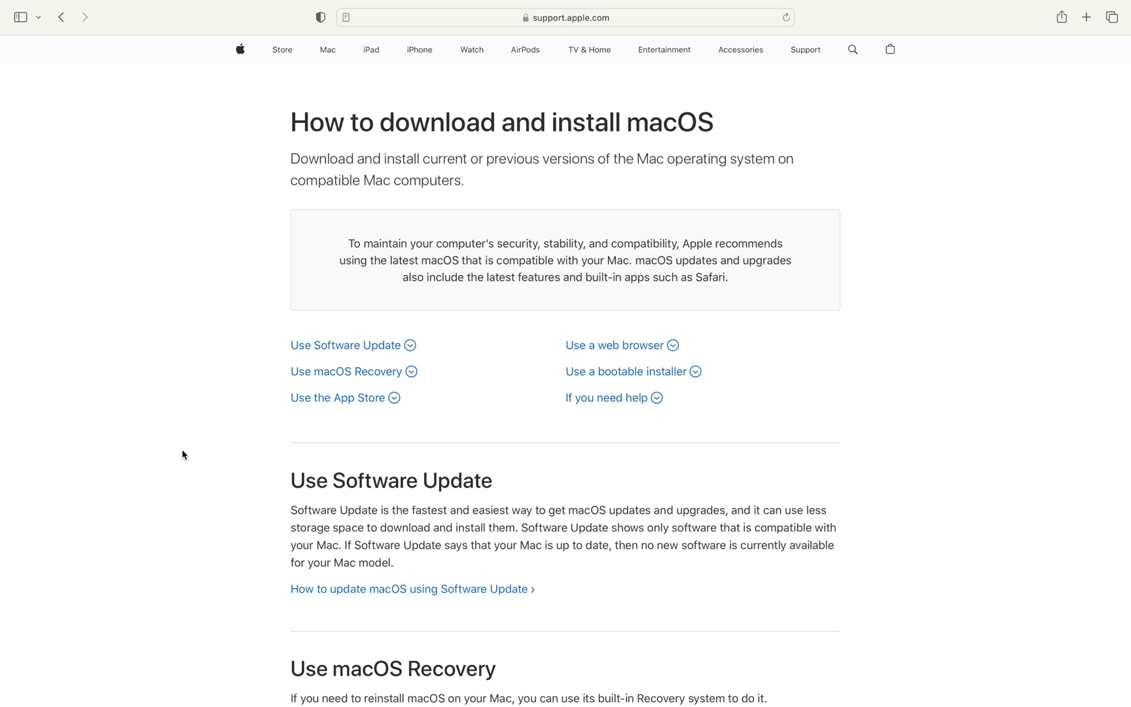
# Scroll to the Use the App Store section and follow the Ventura 13 link
pyautogui.scroll(-10, 183, 454)
pyautogui.scroll(-5, 182, 454)
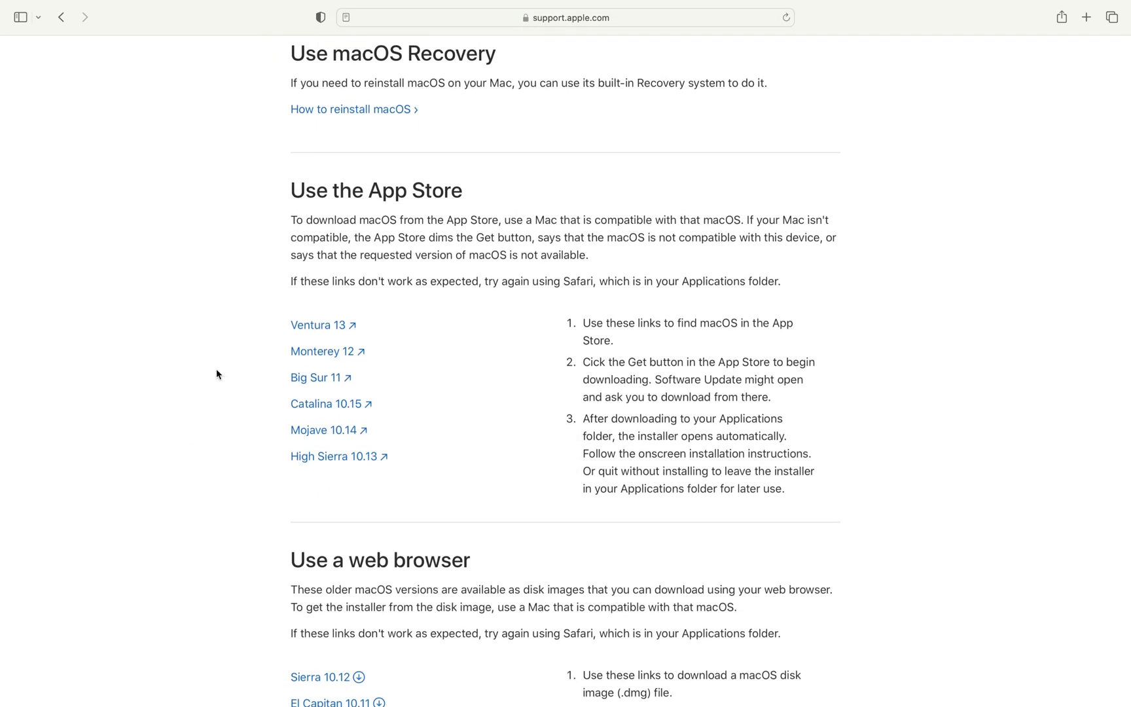
pyautogui.click(318, 327)
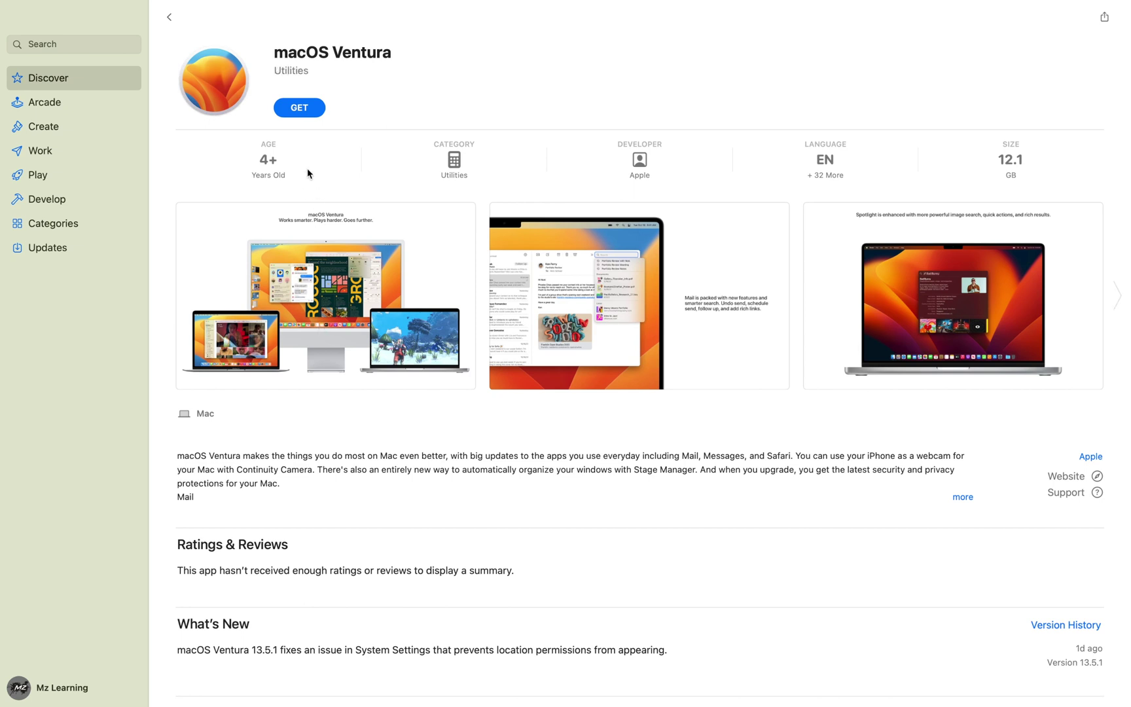
# Get macOS Ventura 13.5 from the App Store and confirm the 11.93 GB download
pyautogui.click(304, 113)
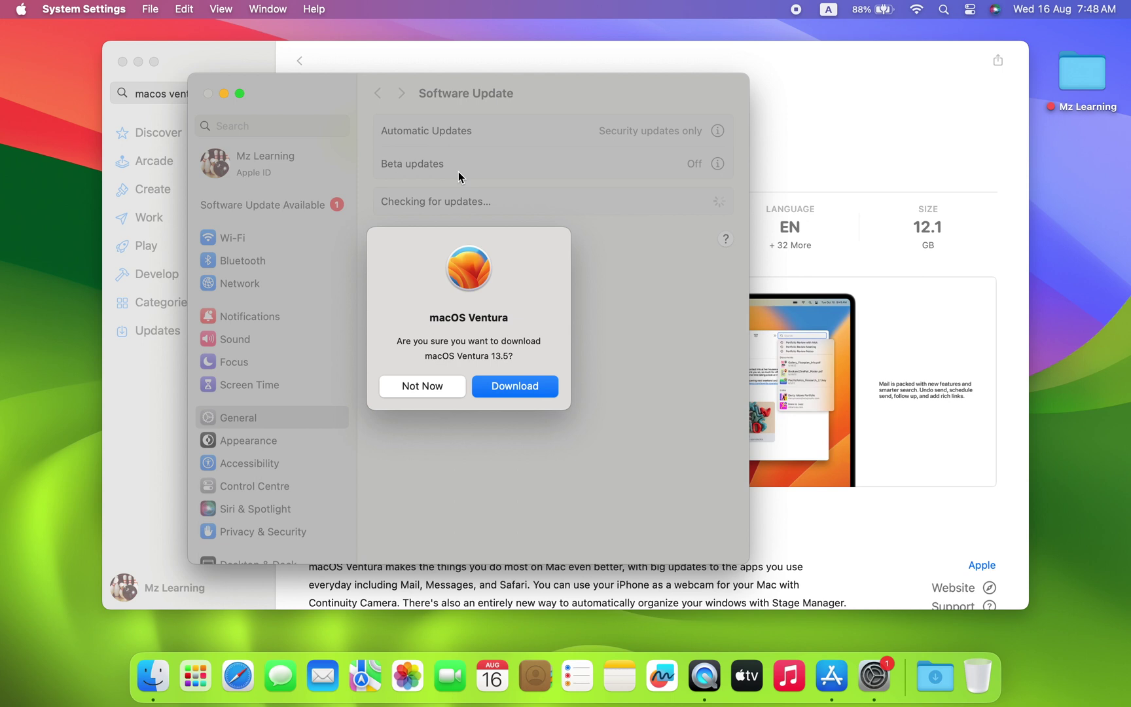
pyautogui.click(519, 391)
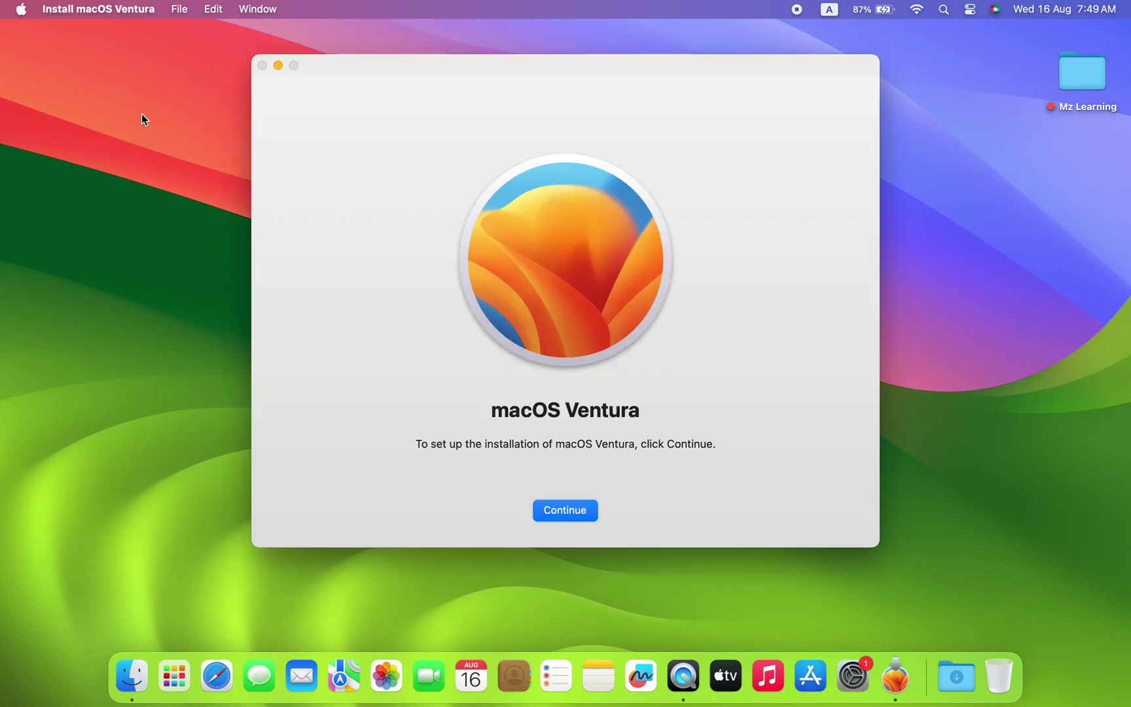
# Place About This Mac at the right edge and open its More Info details in System Settings
pyautogui.click(21, 9)
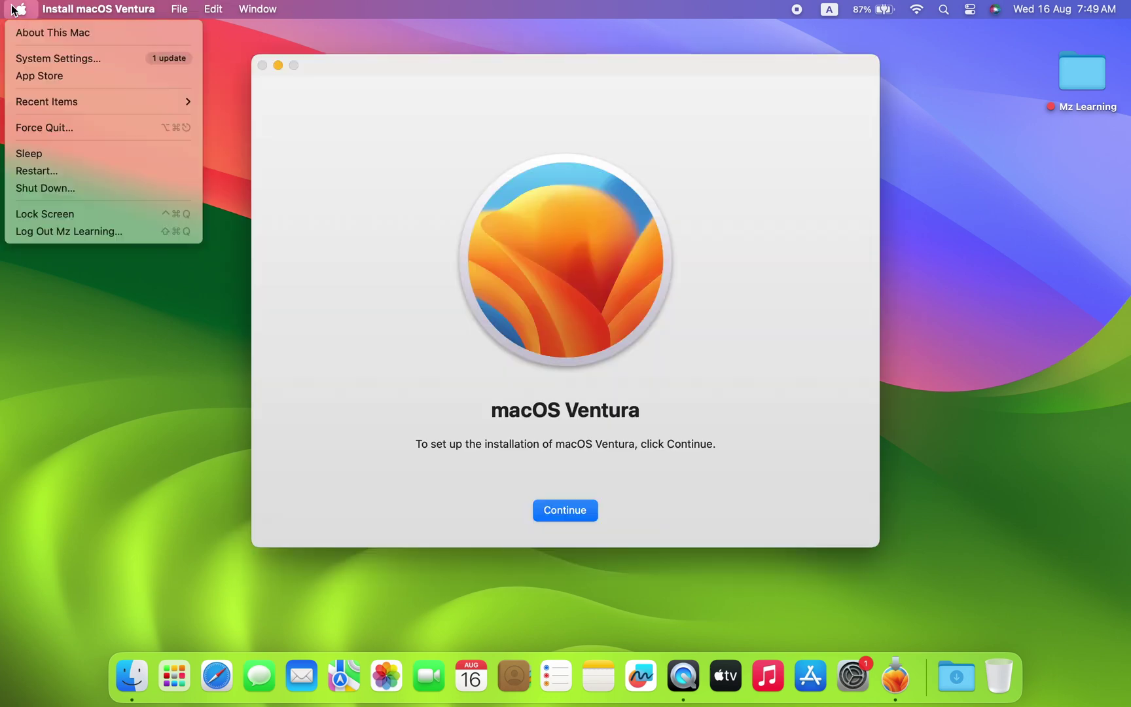
pyautogui.click(20, 26)
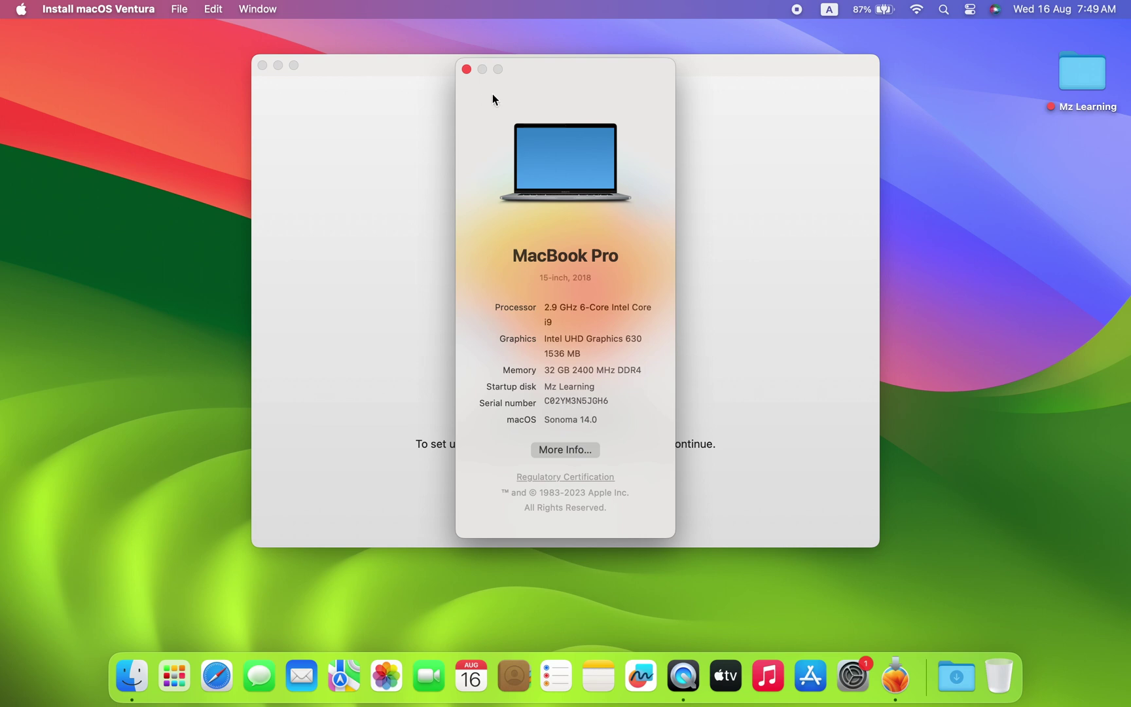
pyautogui.moveTo(536, 78); pyautogui.dragTo(957, 88)
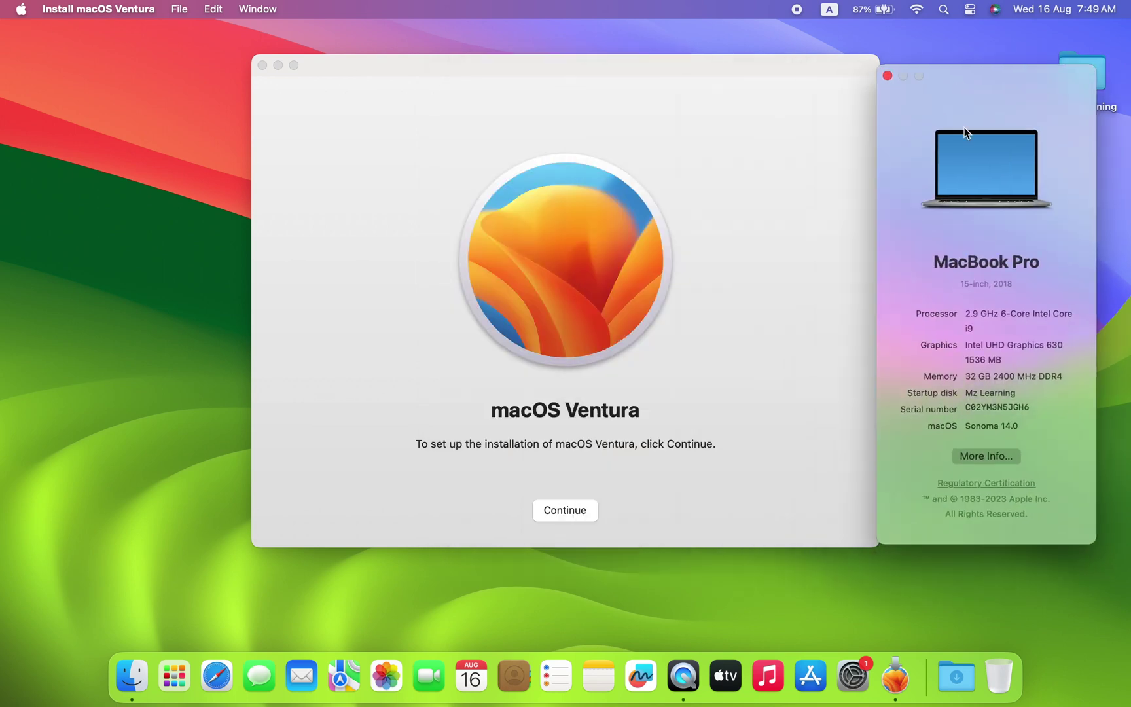
pyautogui.click(985, 456)
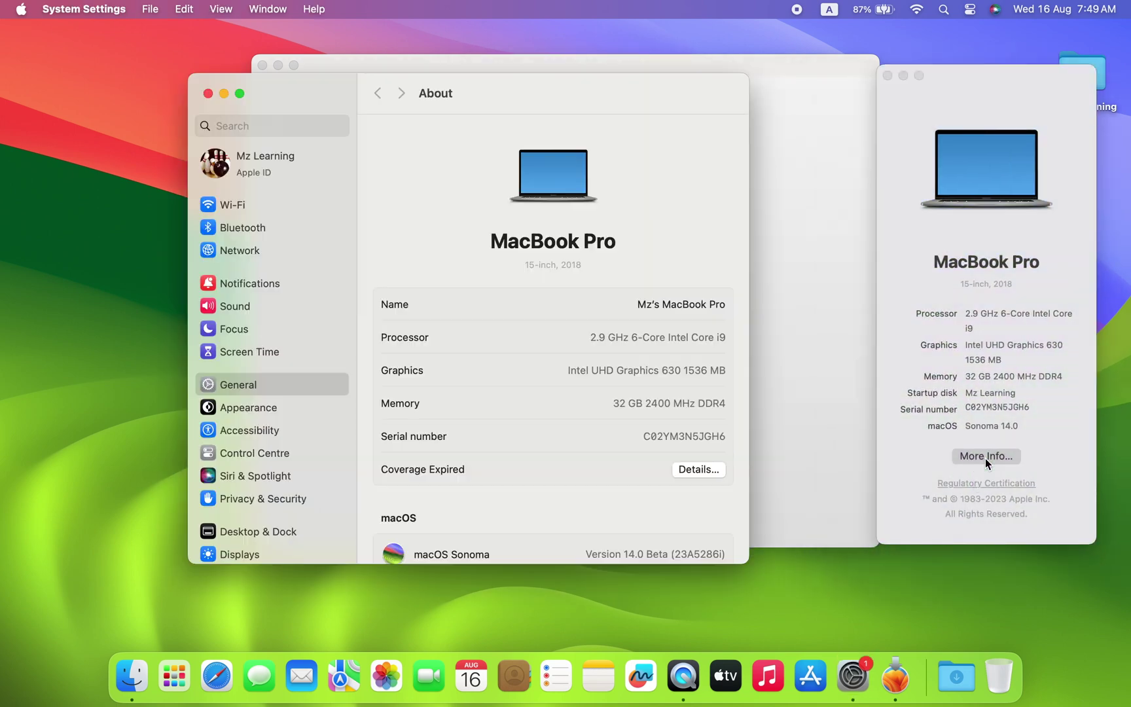
# Move System Settings left, bring the installer to the front, and continue to the licence agreement
pyautogui.moveTo(627, 72); pyautogui.dragTo(439, 73)
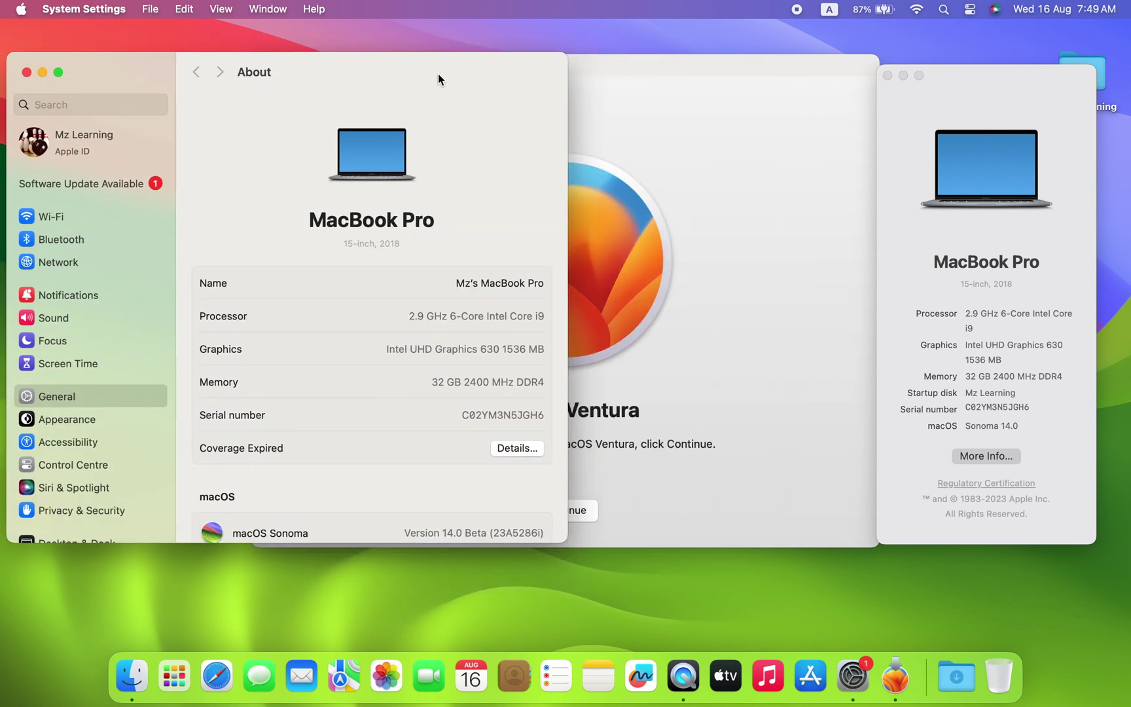
pyautogui.scroll(-4, 365, 329)
pyautogui.click(815, 337)
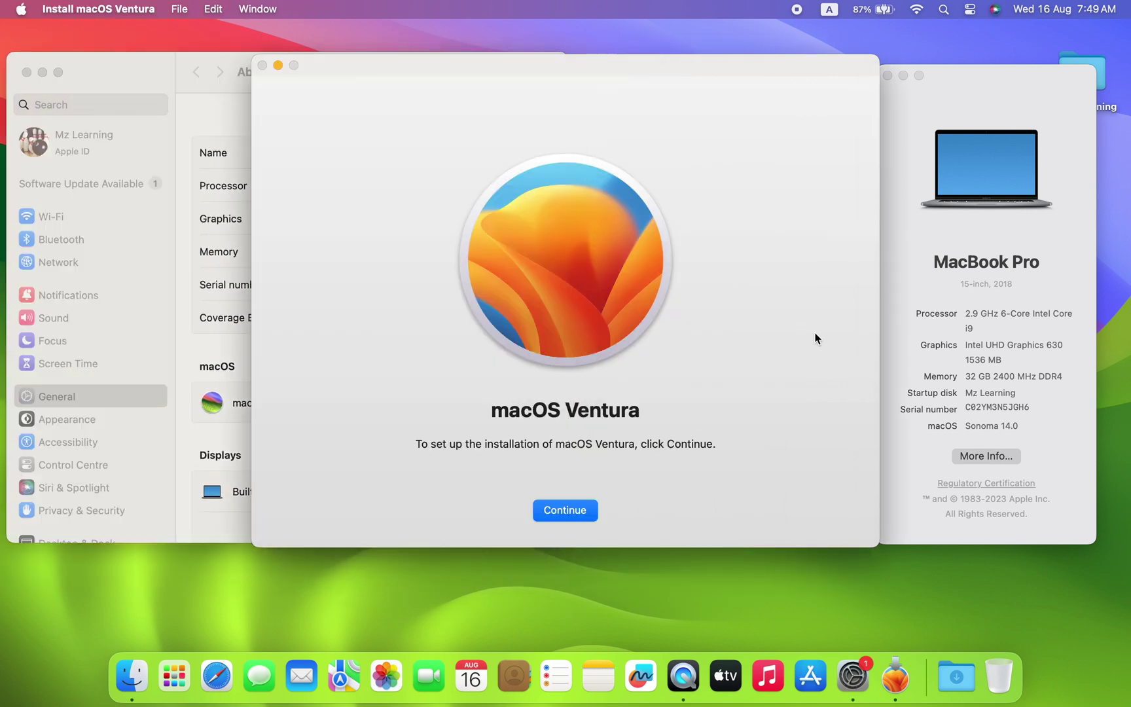
pyautogui.moveTo(648, 62); pyautogui.dragTo(679, 58)
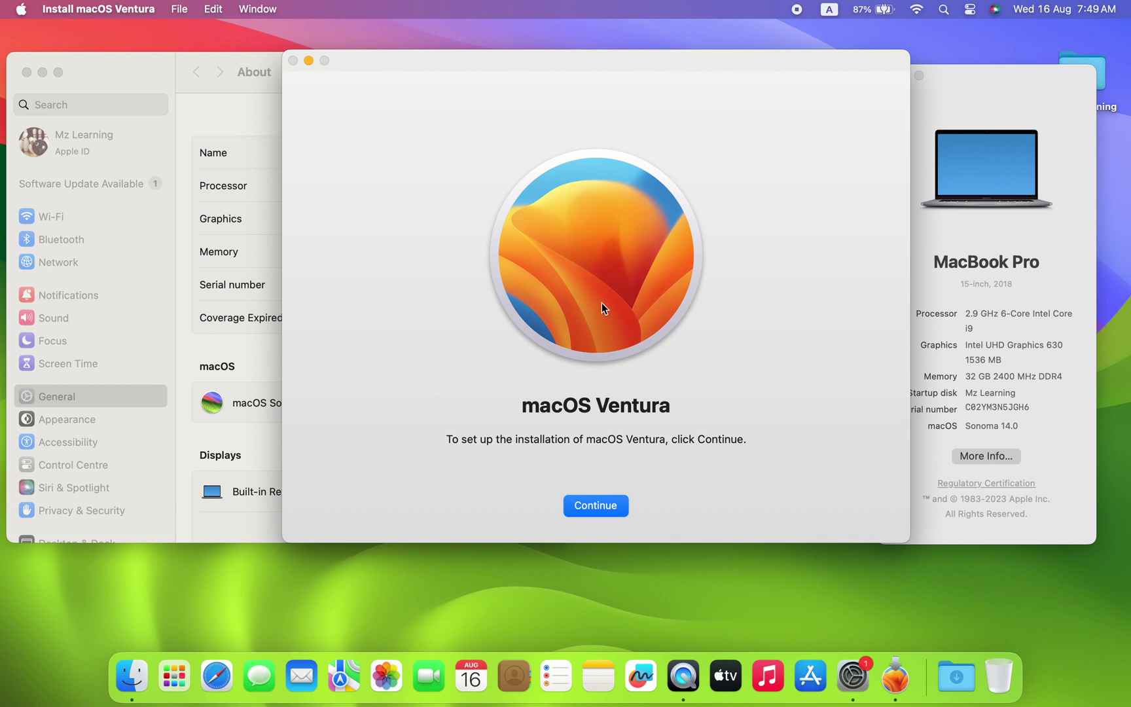
pyautogui.click(607, 512)
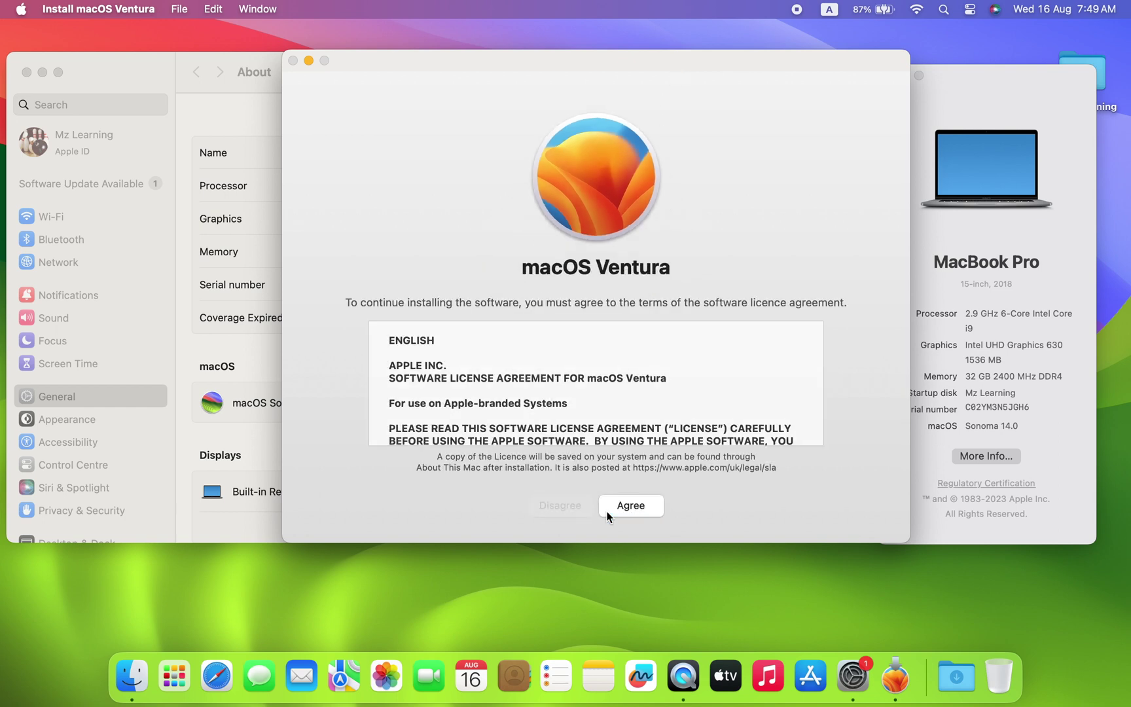
# Accept the licence, choose the macOS Ventura disk, and authorise installation with the administrator password
pyautogui.click(631, 505)
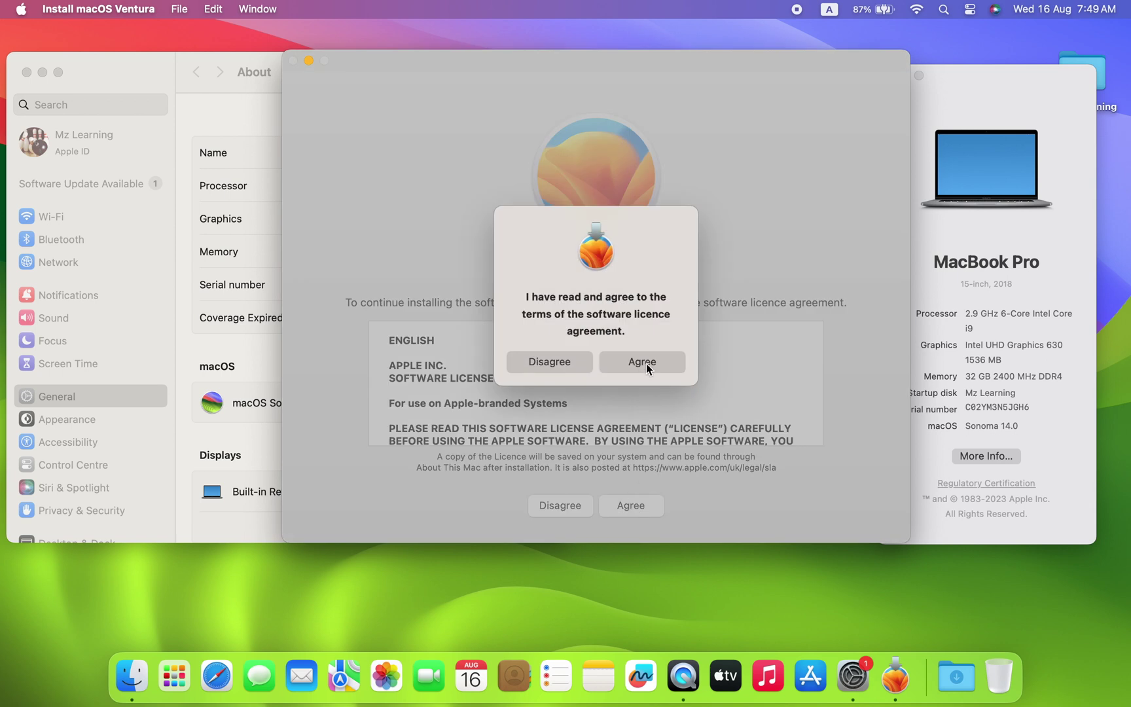
pyautogui.click(646, 364)
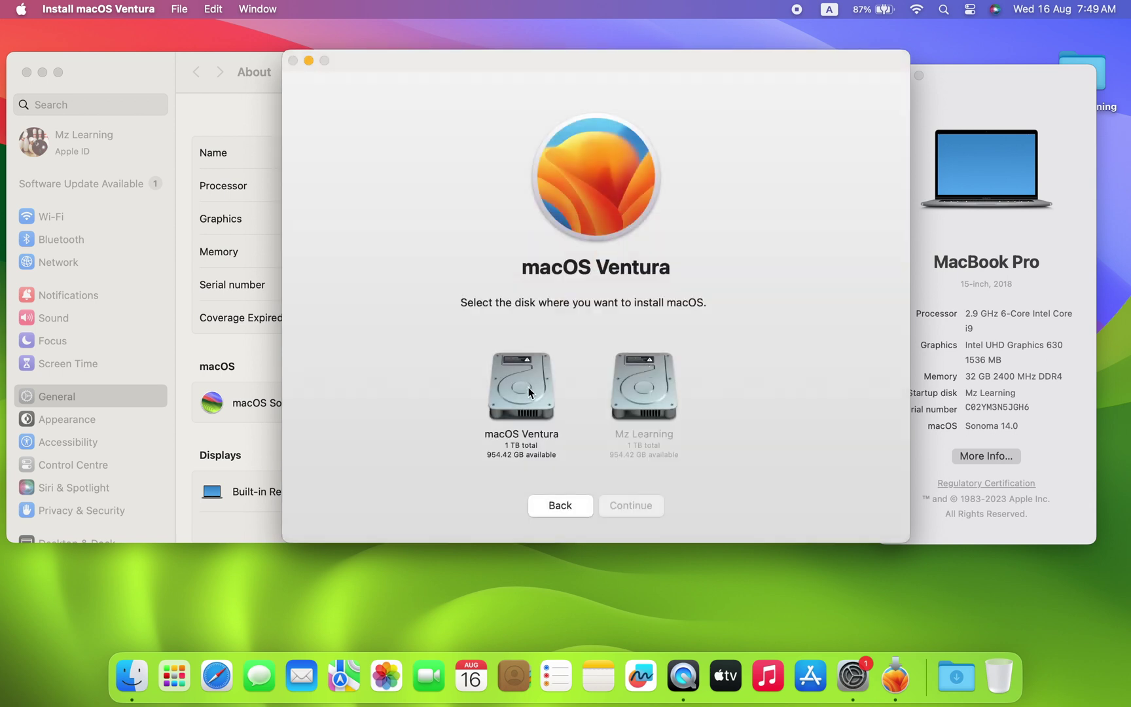
pyautogui.click(528, 391)
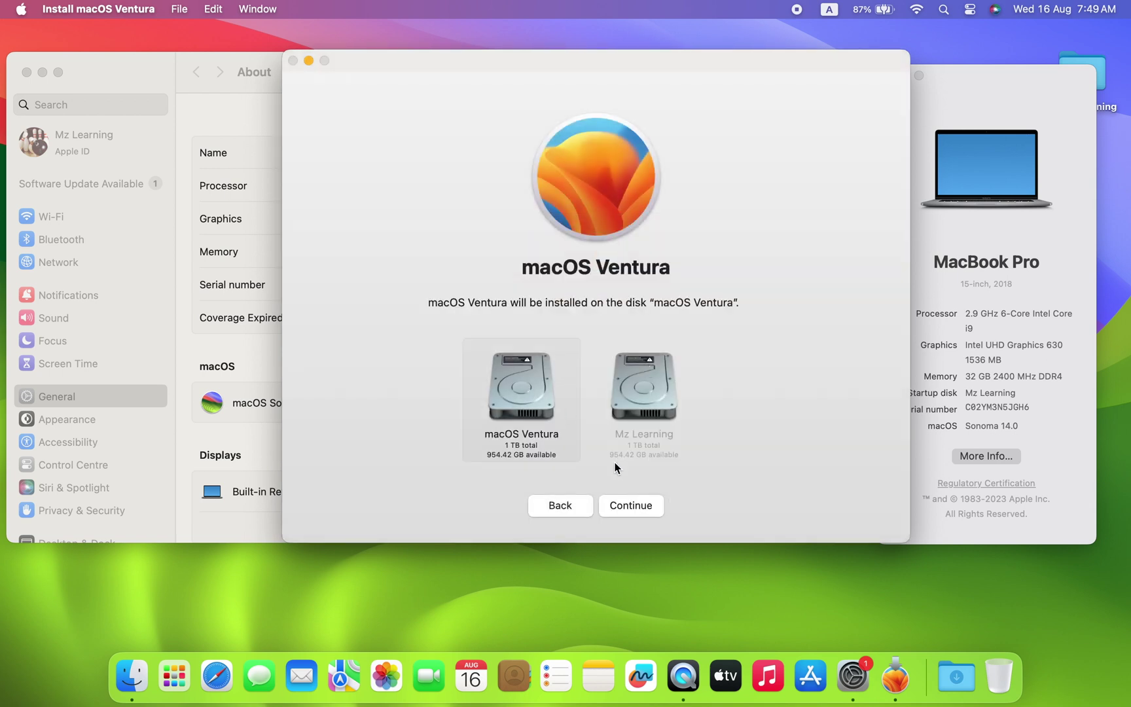
pyautogui.click(626, 505)
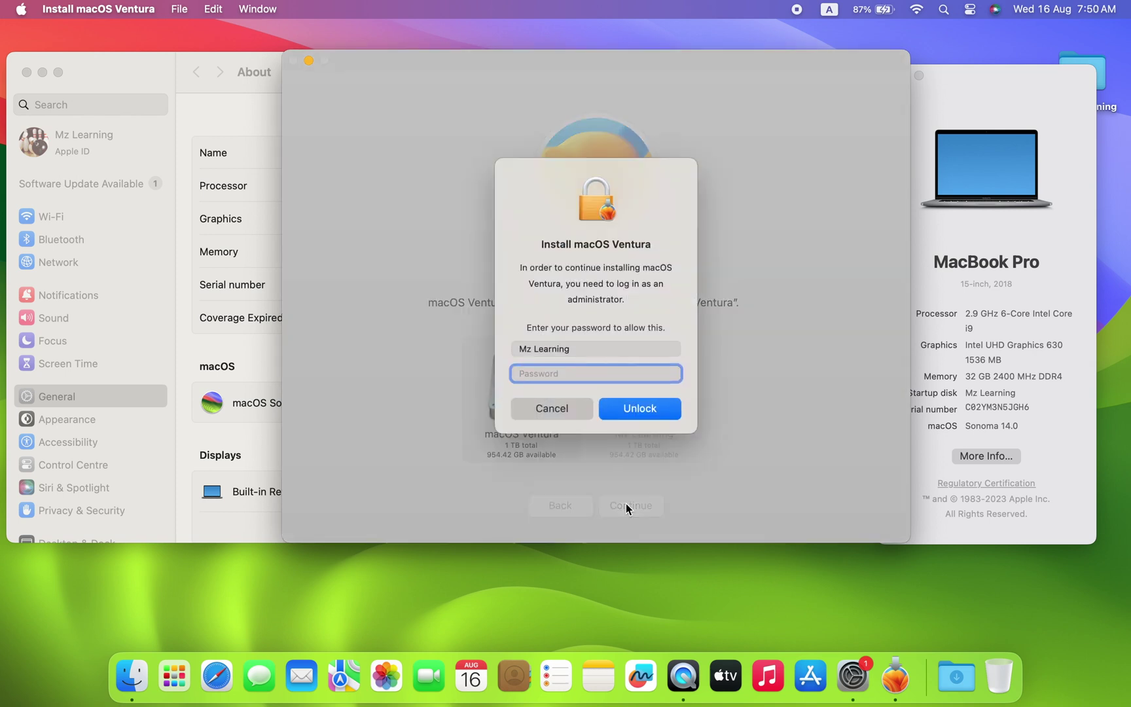
pyautogui.write('••••••')
pyautogui.click(647, 409)
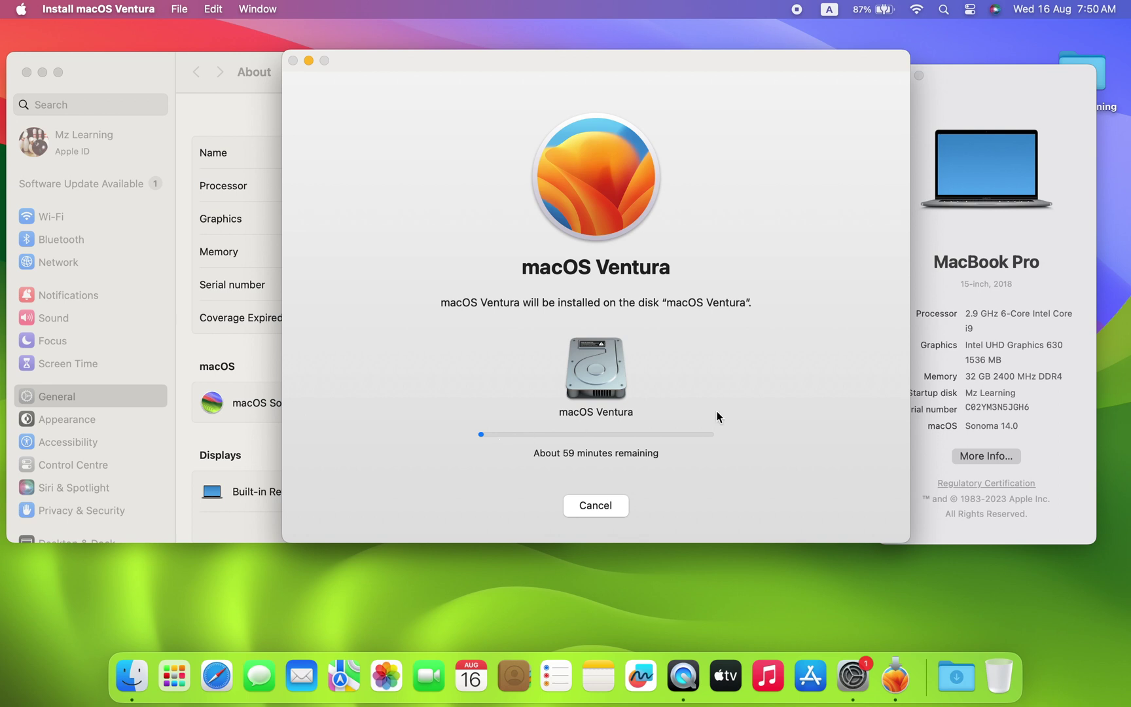
# Confirm the Sonoma 14.0 Beta build in About This Mac and System Settings About, then return to the installer
pyautogui.click(1011, 406)
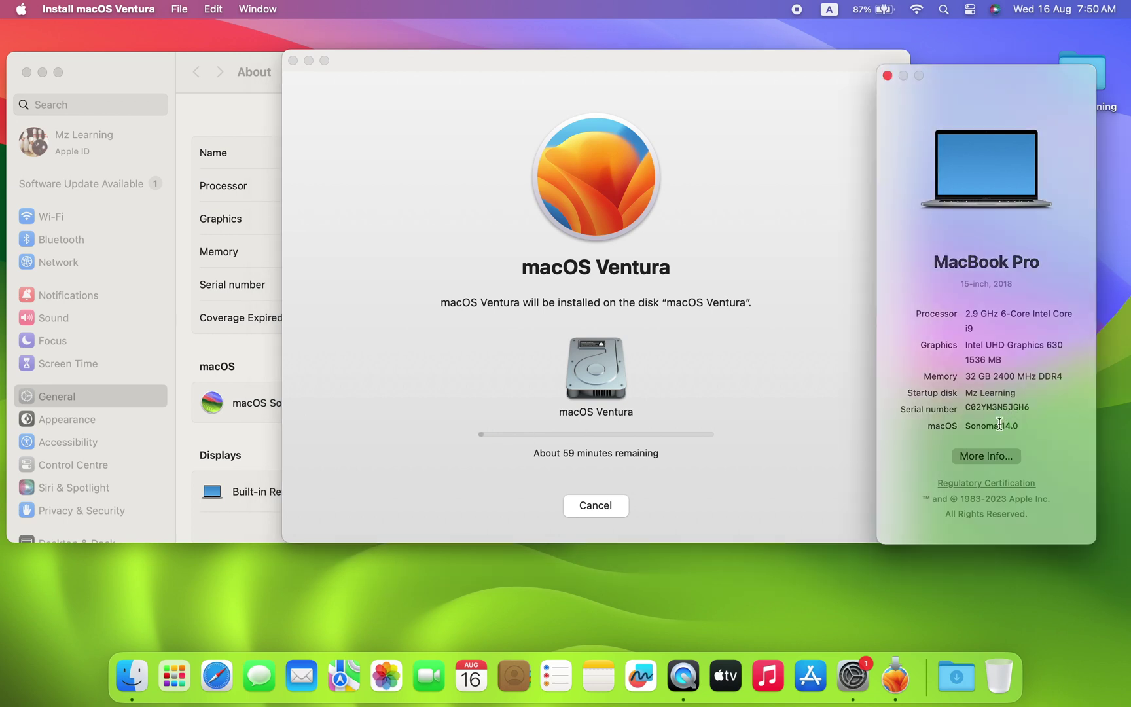
pyautogui.click(989, 426)
pyautogui.click(250, 352)
pyautogui.scroll(-5, 286, 410)
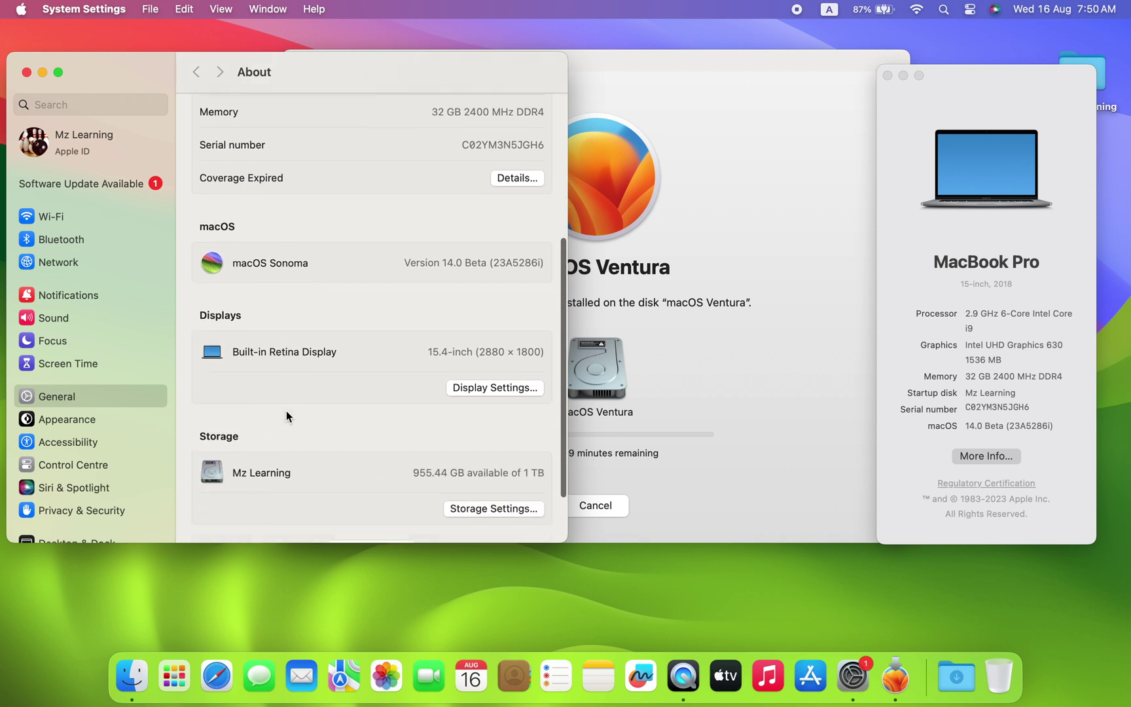
pyautogui.scroll(5, 286, 410)
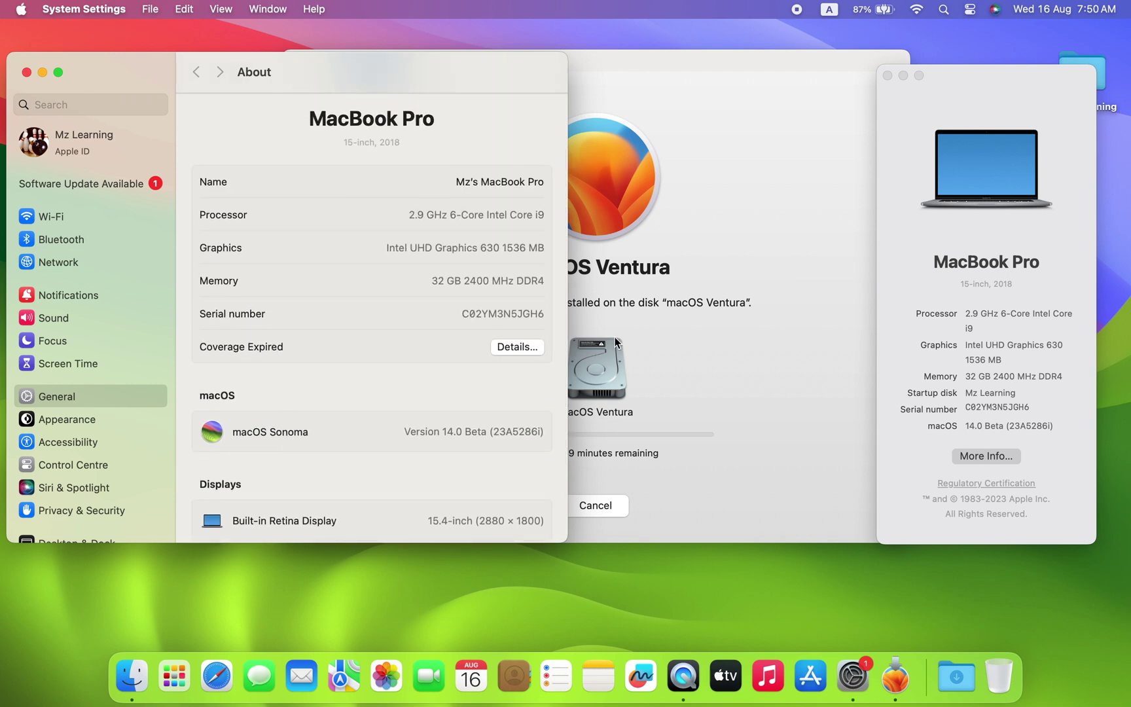
pyautogui.click(719, 343)
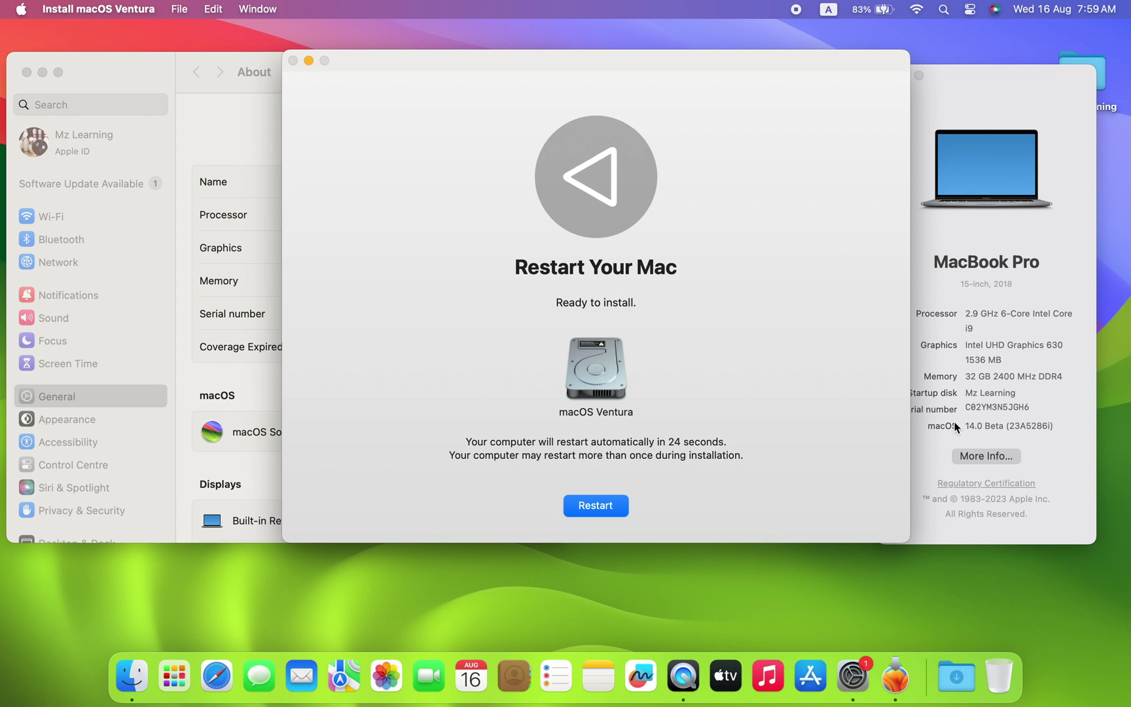
# Close About This Mac and System Settings, then restart the Mac to install Ventura
pyautogui.click(1039, 419)
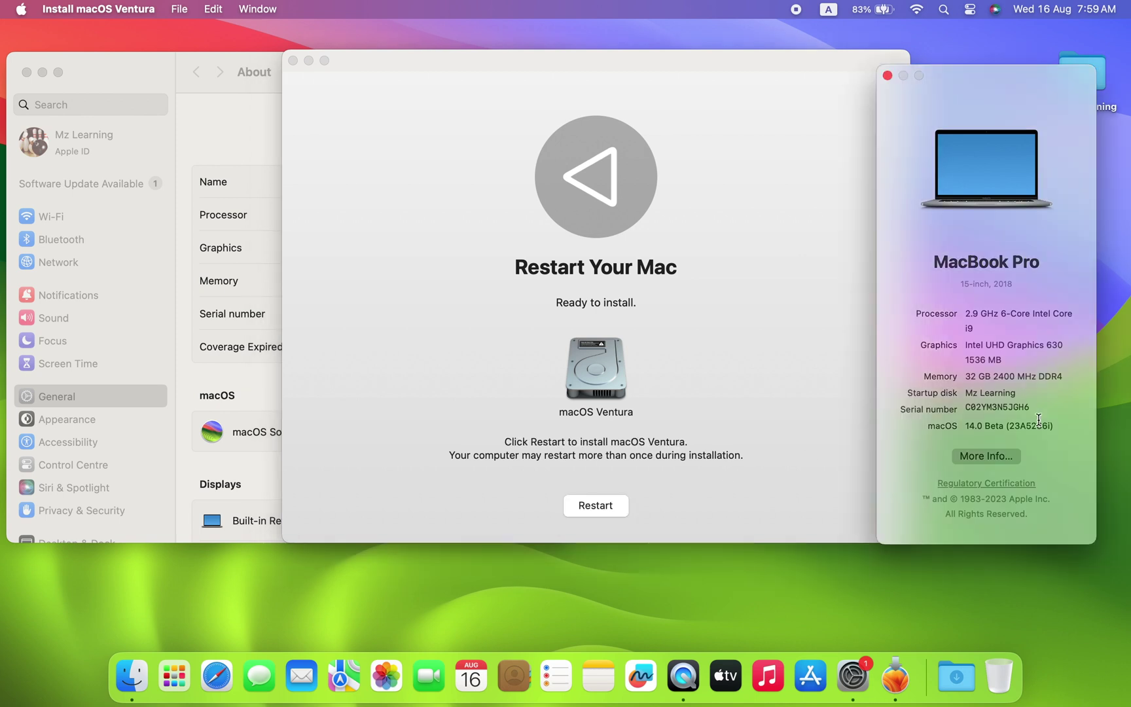
pyautogui.click(892, 72)
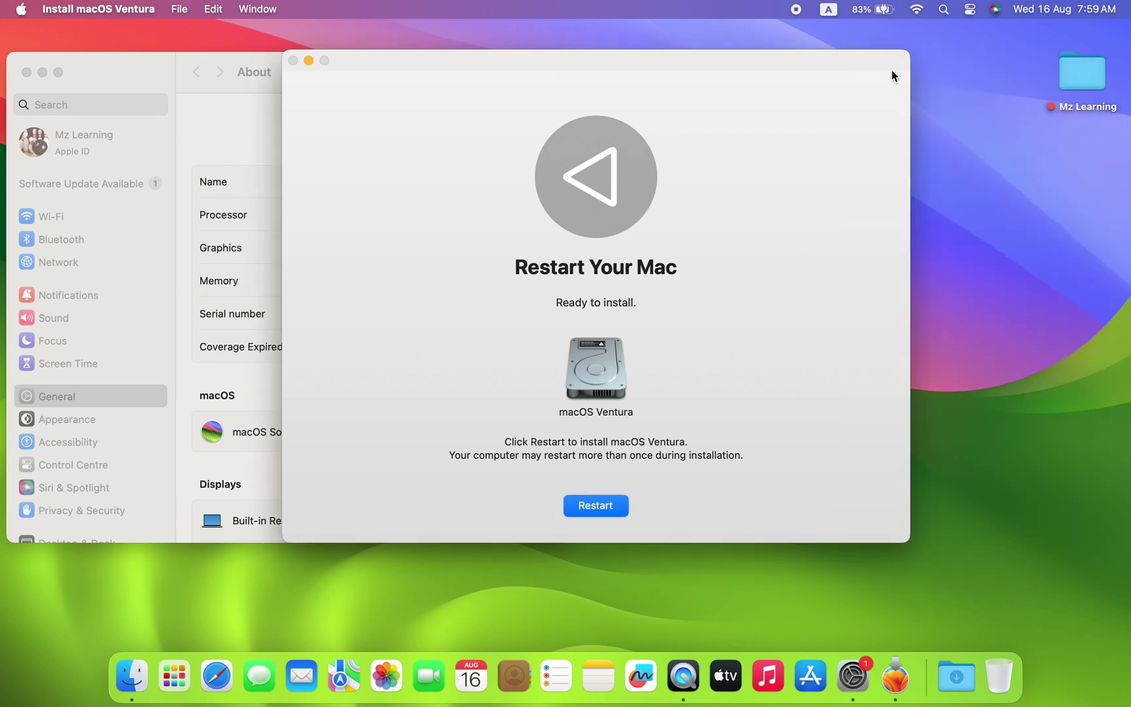
pyautogui.click(260, 105)
pyautogui.click(27, 72)
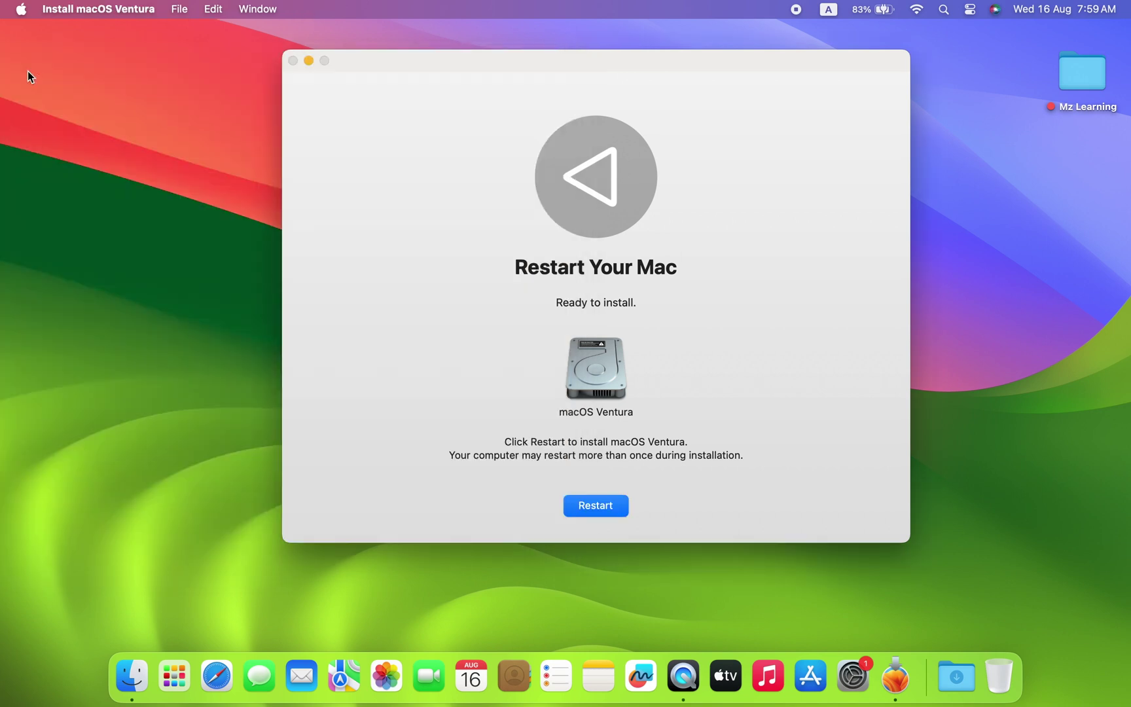
pyautogui.click(601, 508)
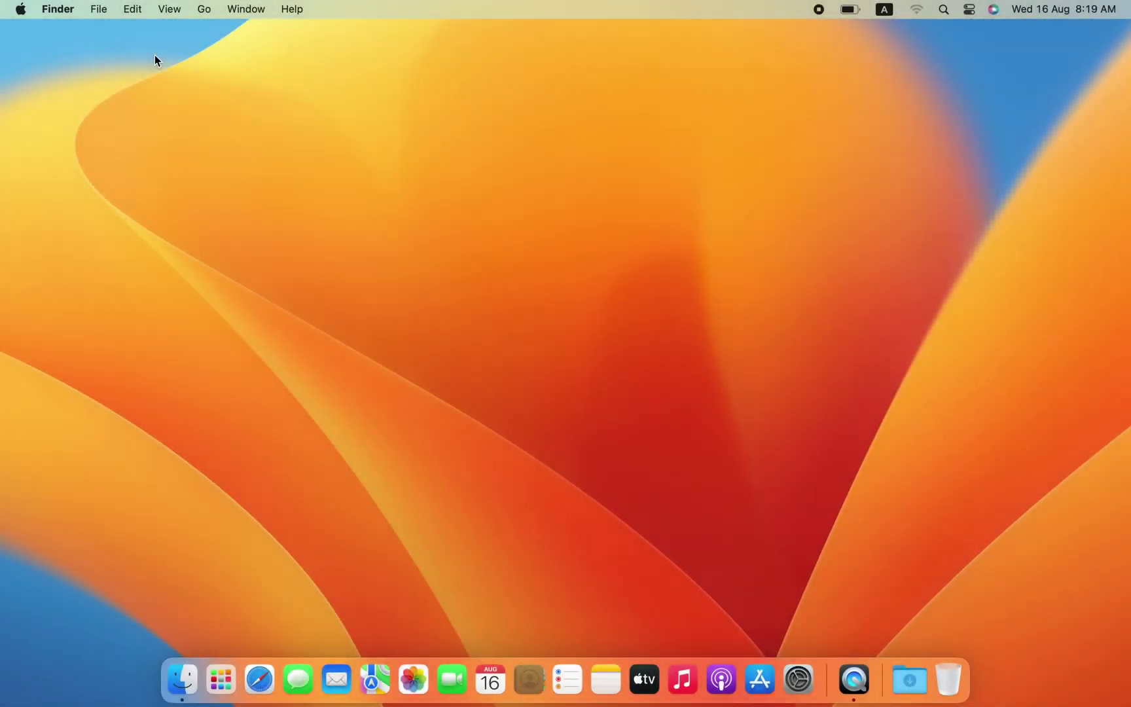
# Show About This Mac to confirm Ventura 13.0 and move the window aside
pyautogui.click(21, 9)
pyautogui.click(26, 30)
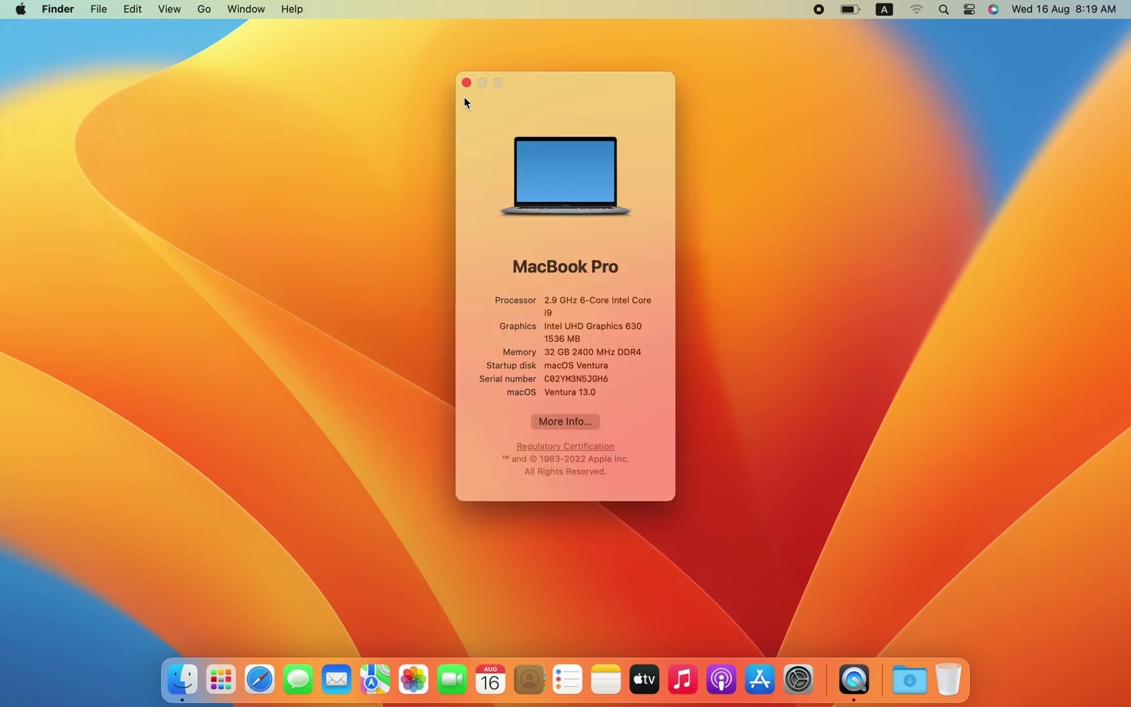
pyautogui.moveTo(558, 94); pyautogui.dragTo(141, 100)
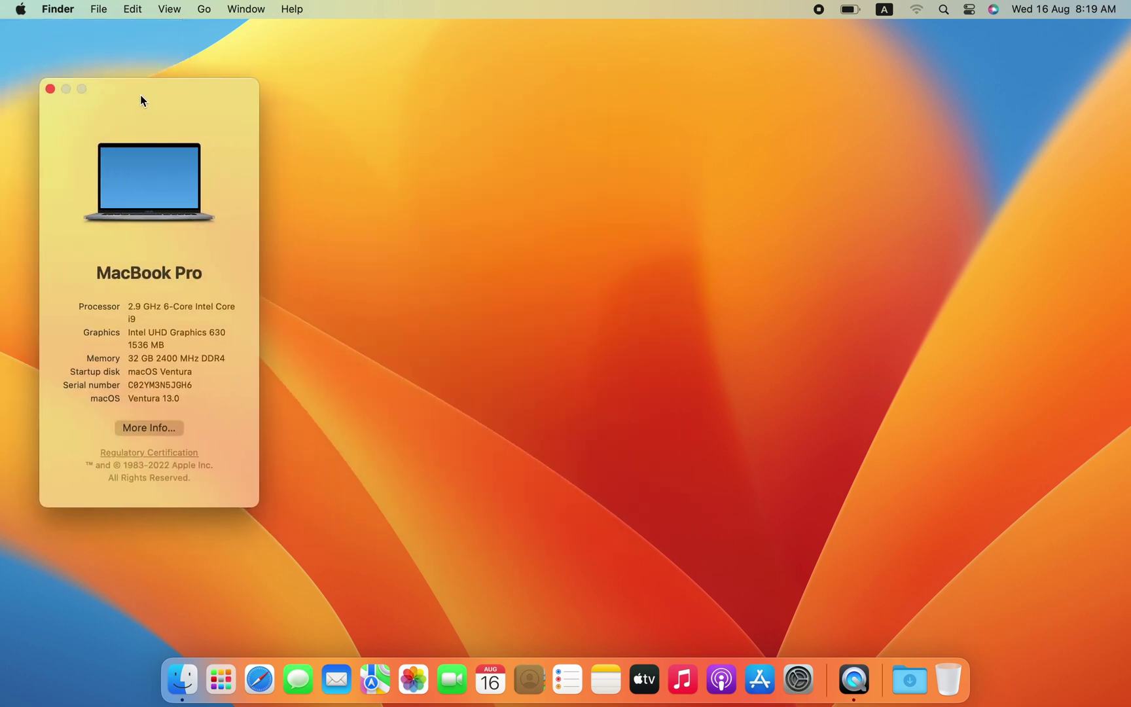
# Launch Disk Utility via Spotlight and select the Sonoma volume group in the sidebar
pyautogui.press('super+space')
pyautogui.write('disk')
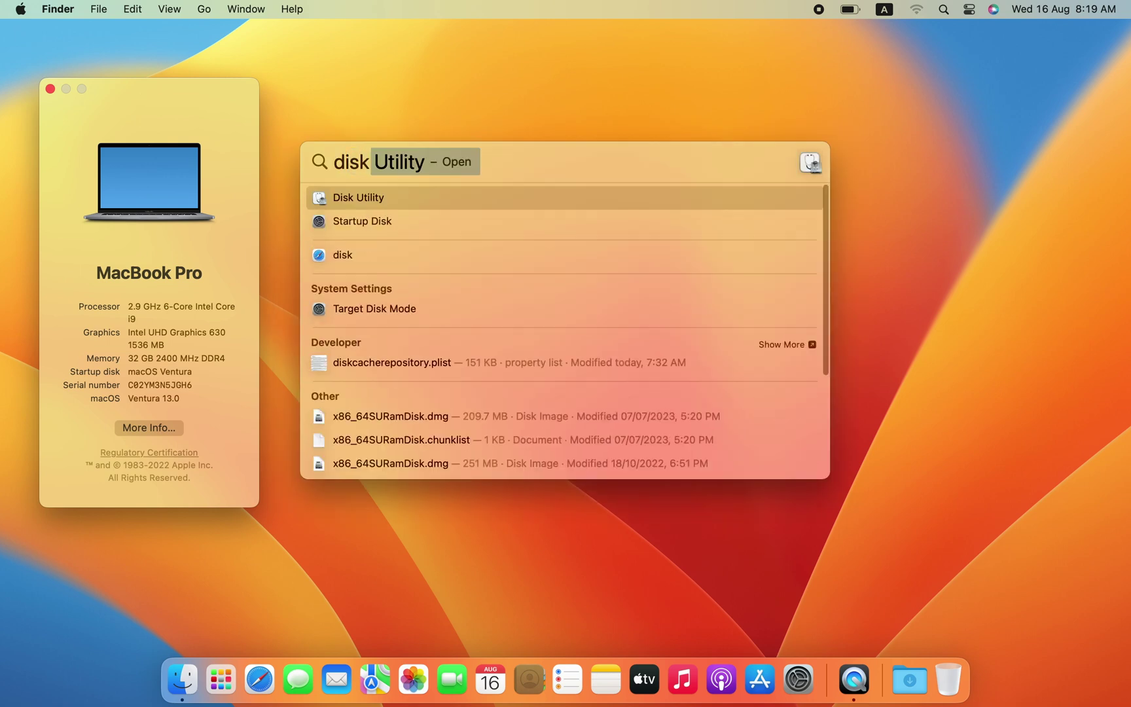
pyautogui.press('Return')
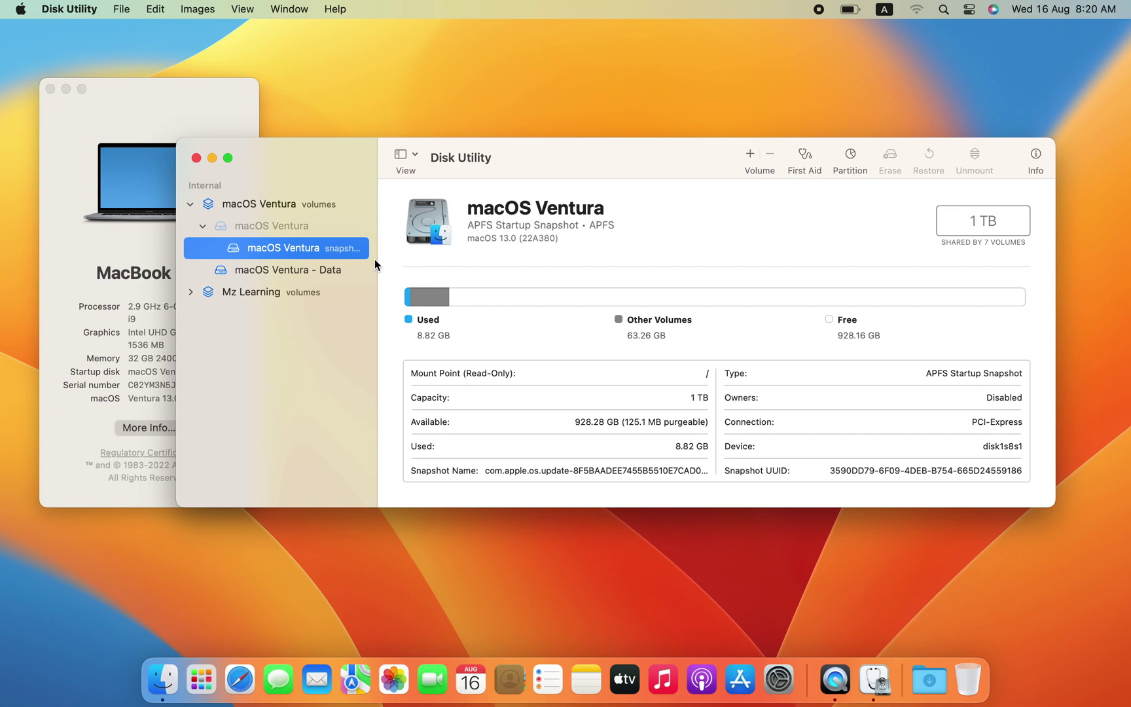
pyautogui.click(288, 292)
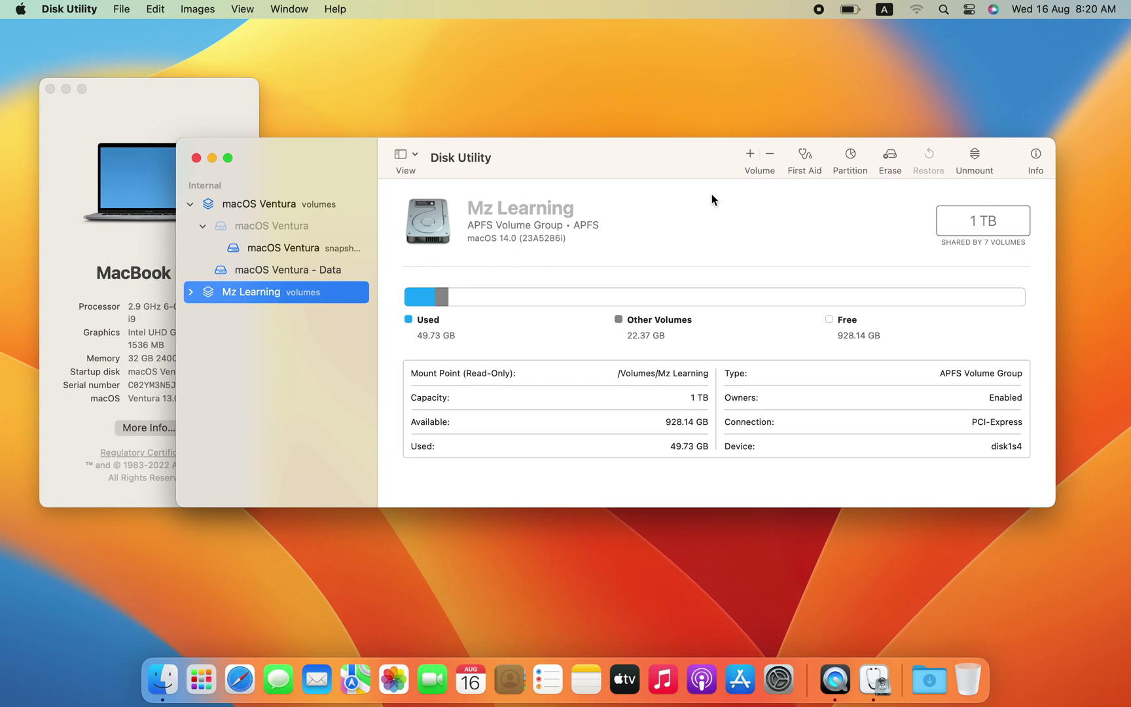
# Cancel deletion of the Mz Learning volume group and quit Disk Utility, leaving both systems intact
pyautogui.click(770, 155)
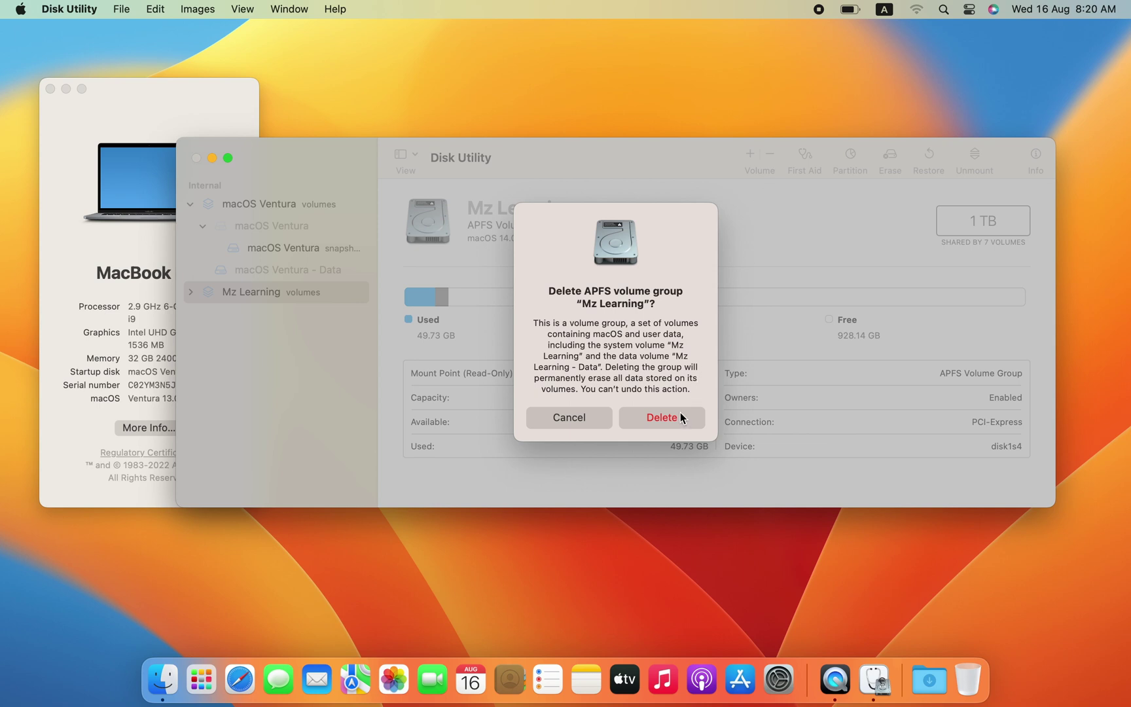
pyautogui.click(589, 418)
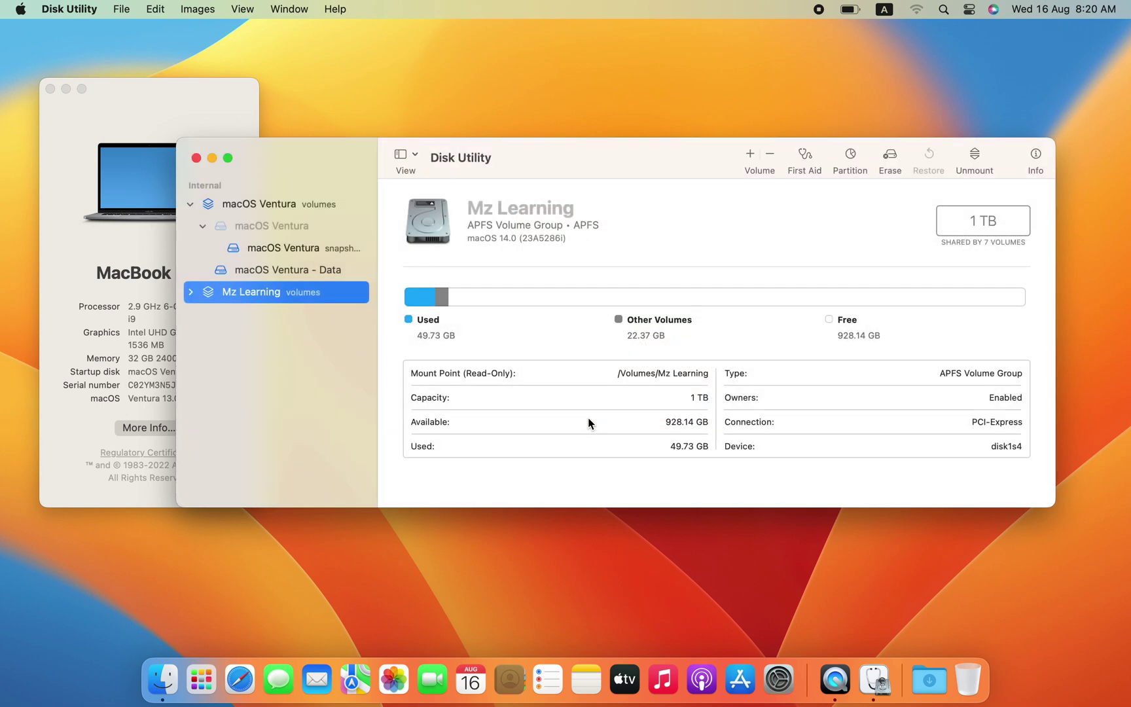
pyautogui.click(196, 158)
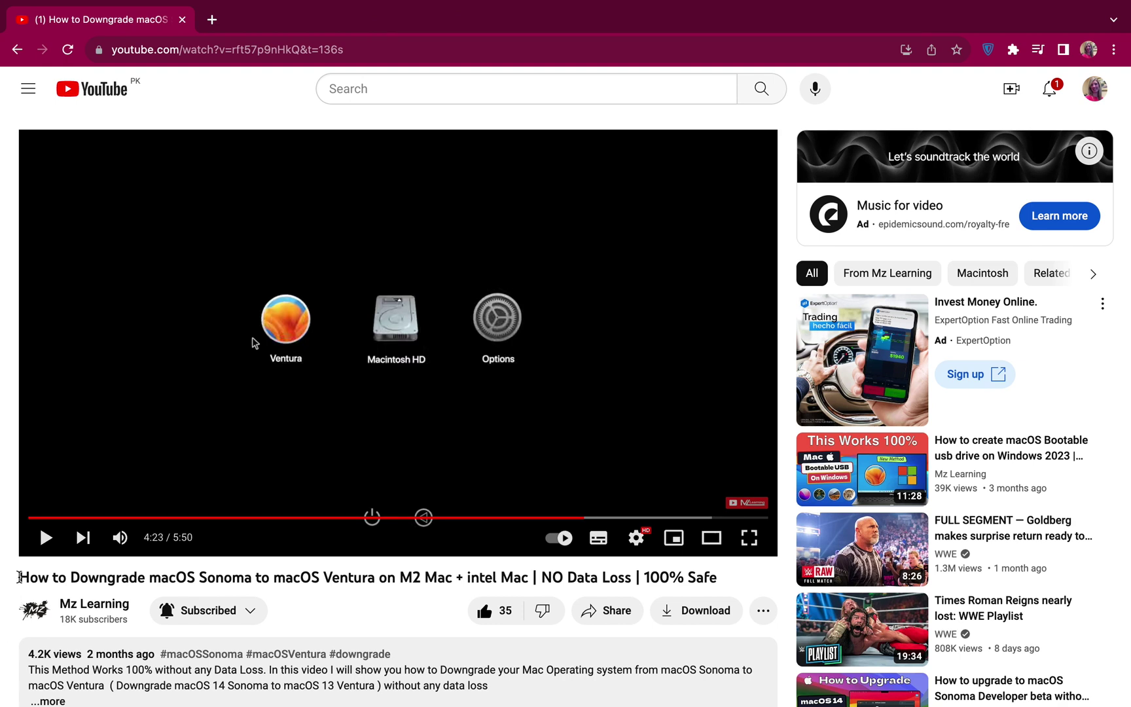
# Subscribe to the Mz Learning YouTube channel with notifications set to All
pyautogui.moveTo(18, 576); pyautogui.dragTo(706, 576)
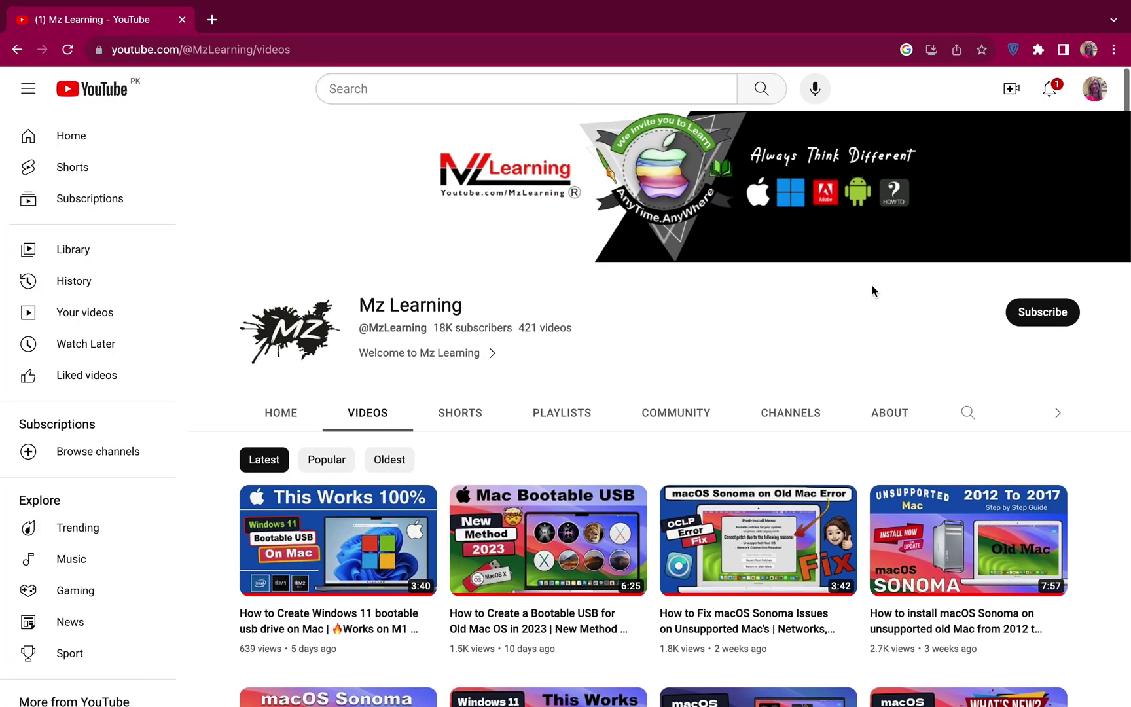
pyautogui.click(1035, 312)
pyautogui.click(980, 315)
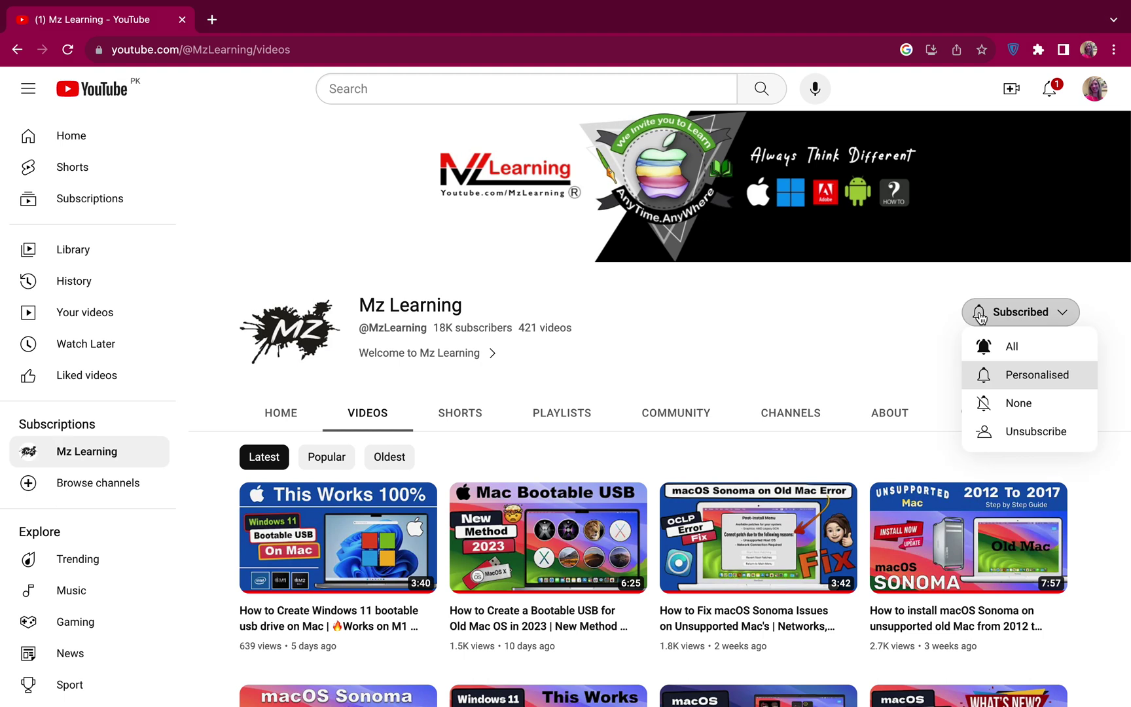
pyautogui.click(988, 350)
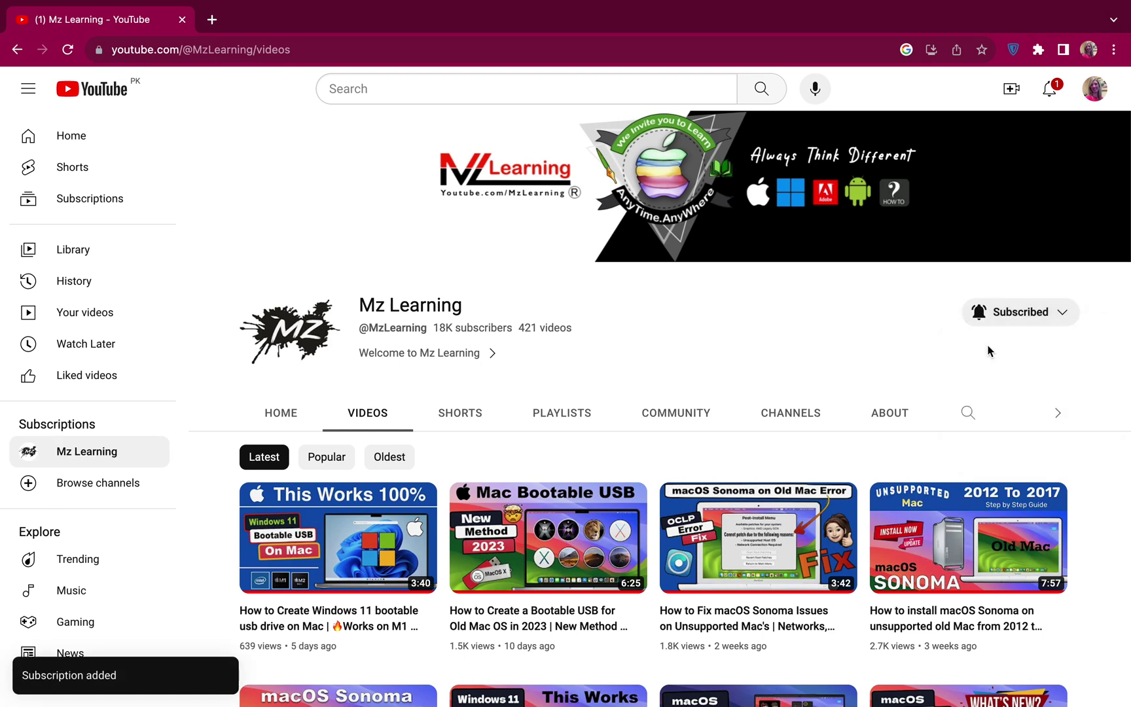